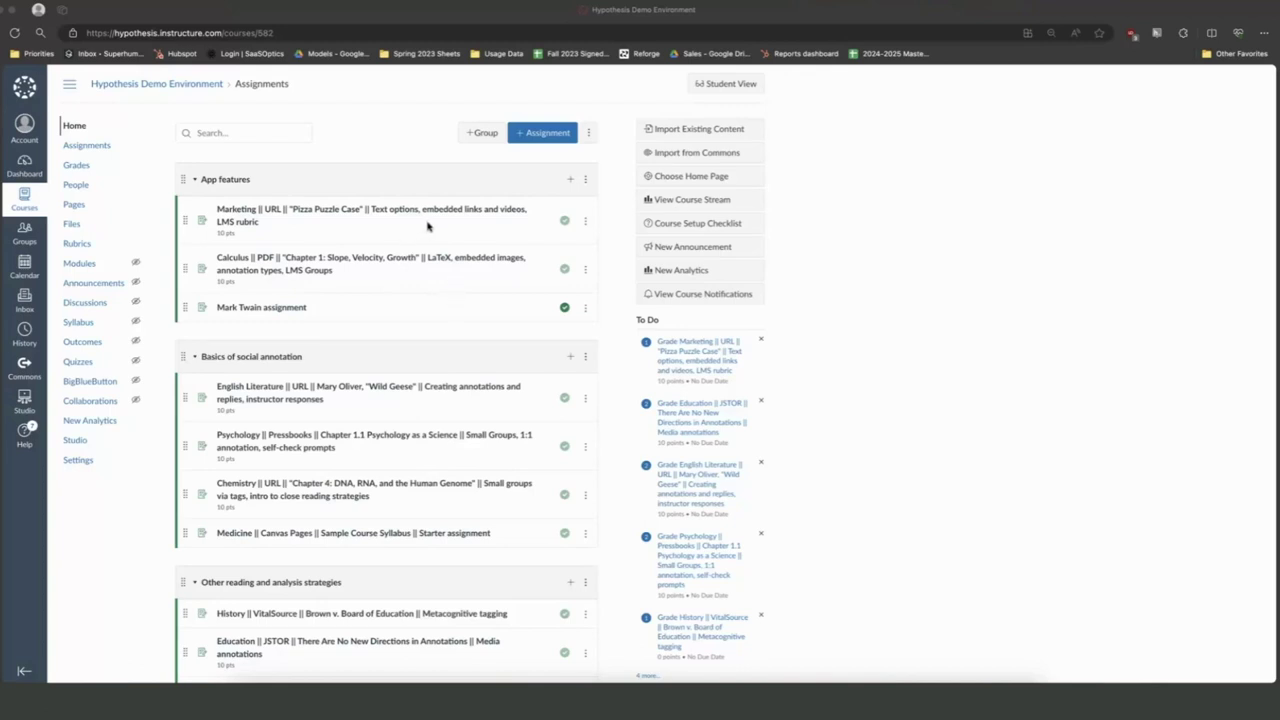
- Open the Marketing 'Pizza Puzzle Case' URL assignment from the Assignments list
click(414, 210)
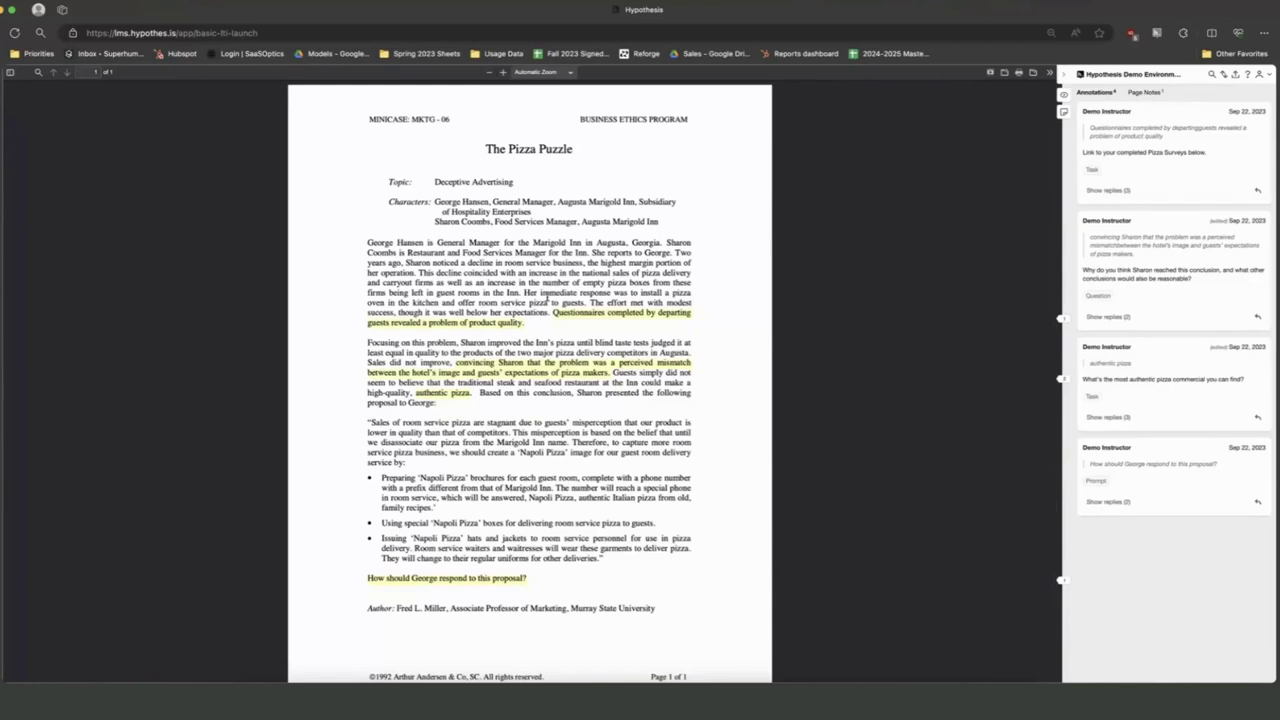
- Expand the three replies under the first instructor annotation about the pizza survey questionnaires
scroll(545, 297, down, 2)
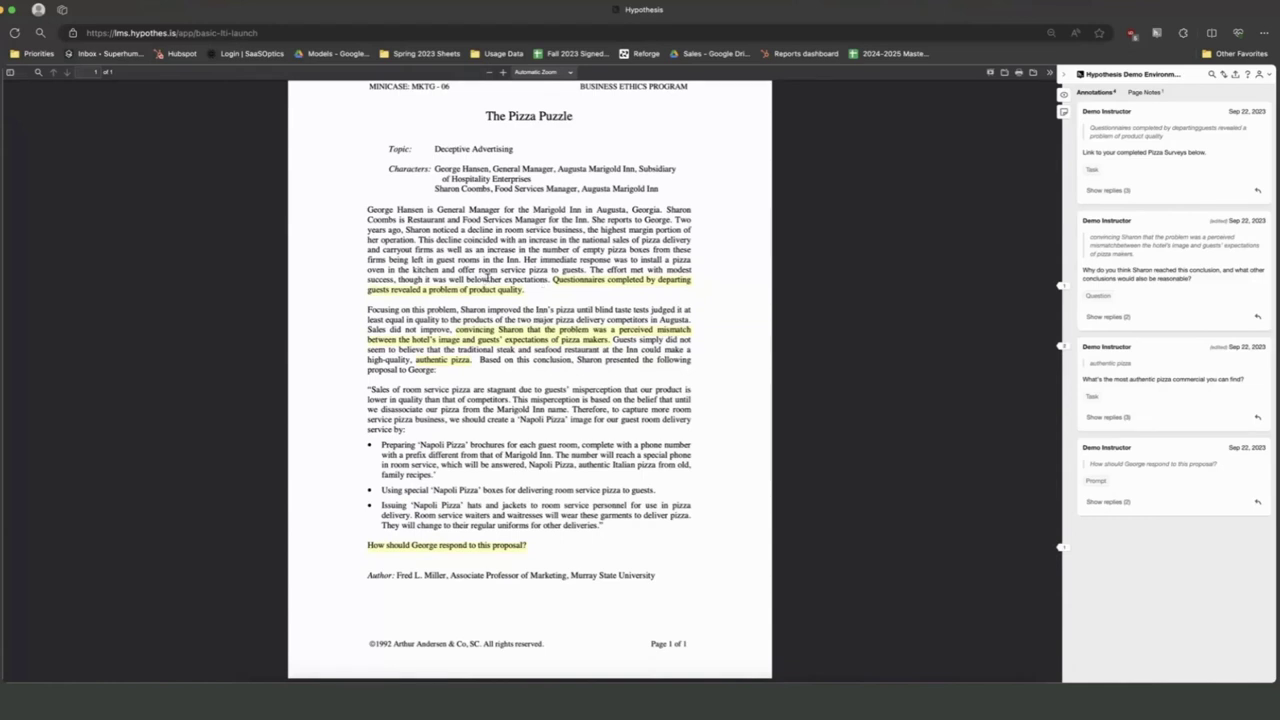
click(1114, 191)
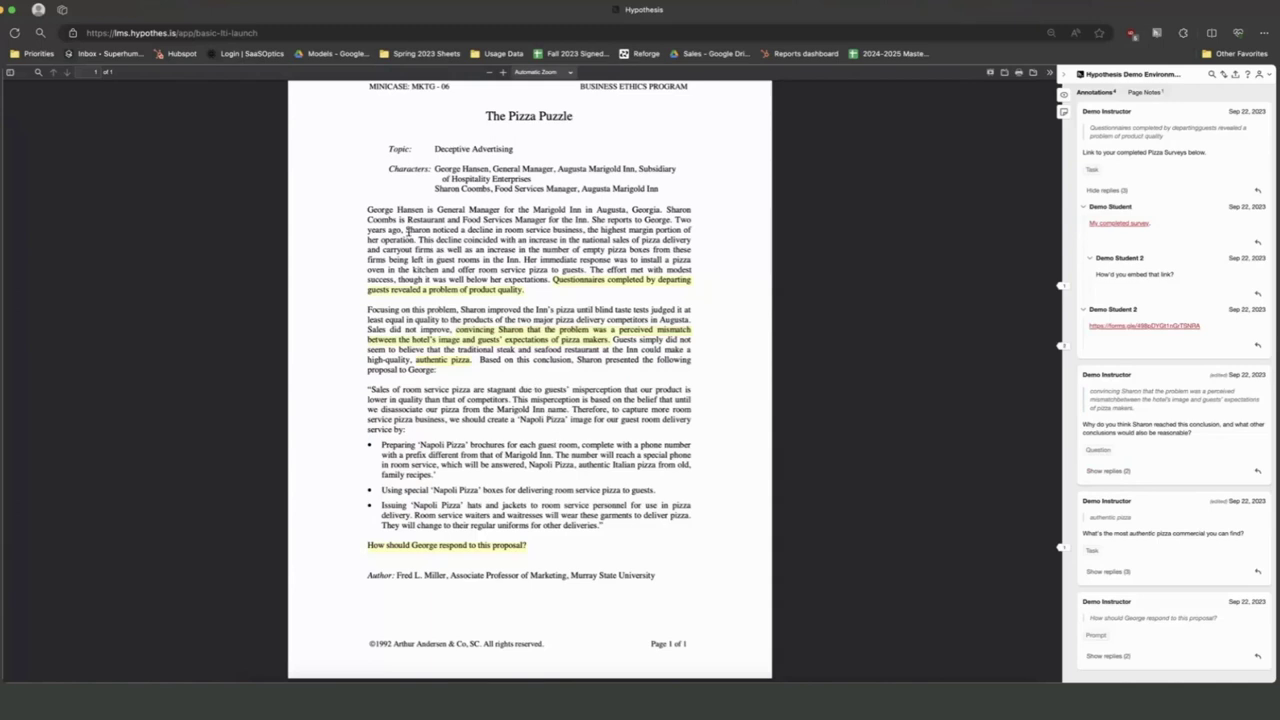
drag(407, 231, 583, 233)
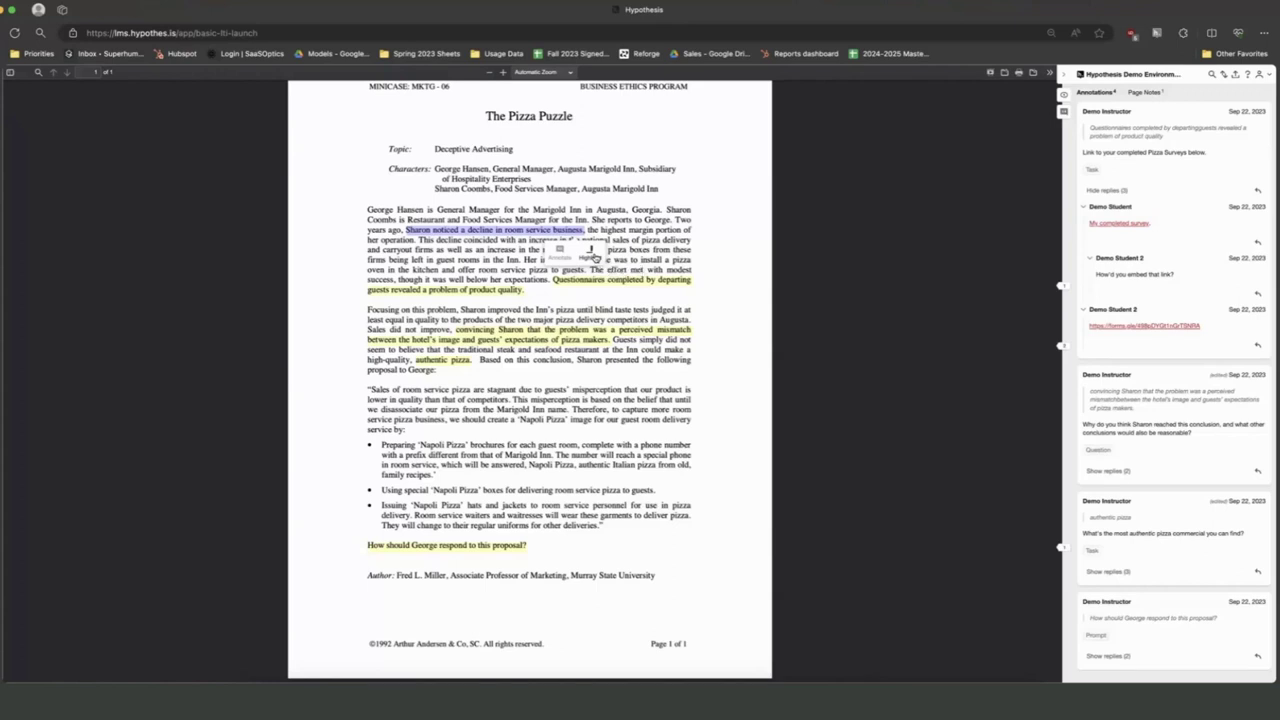
click(594, 258)
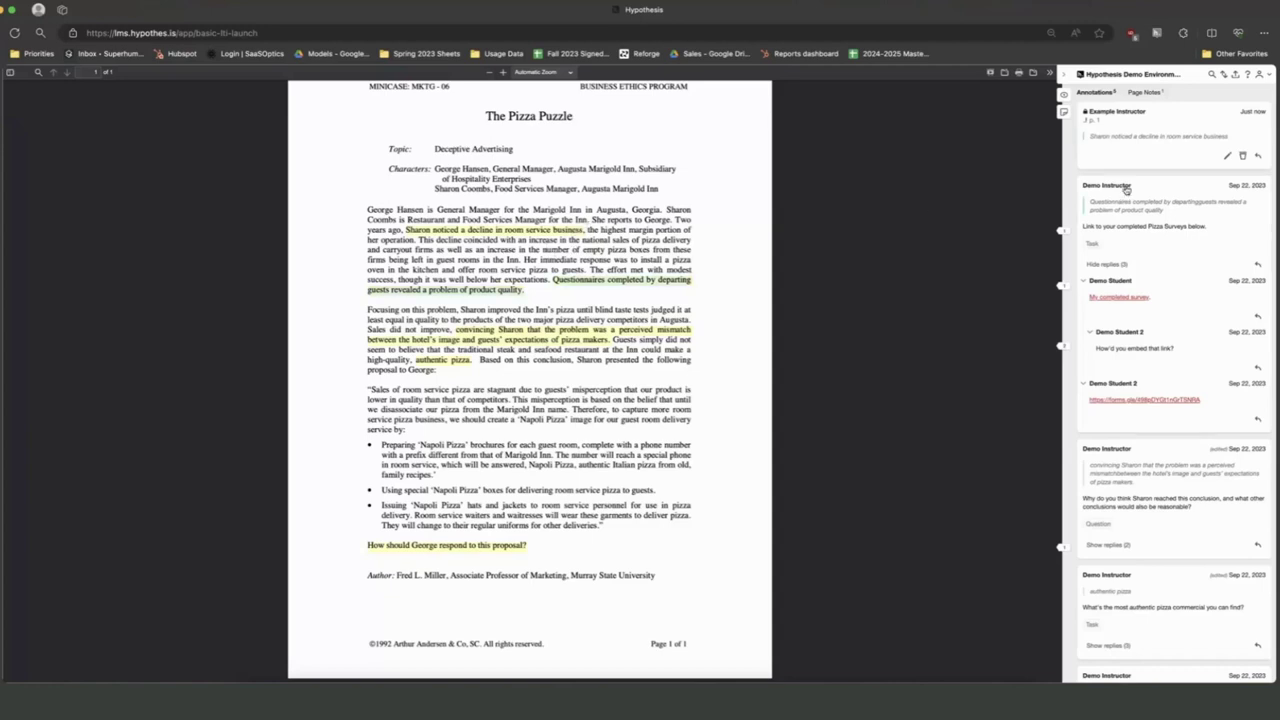
click(1242, 157)
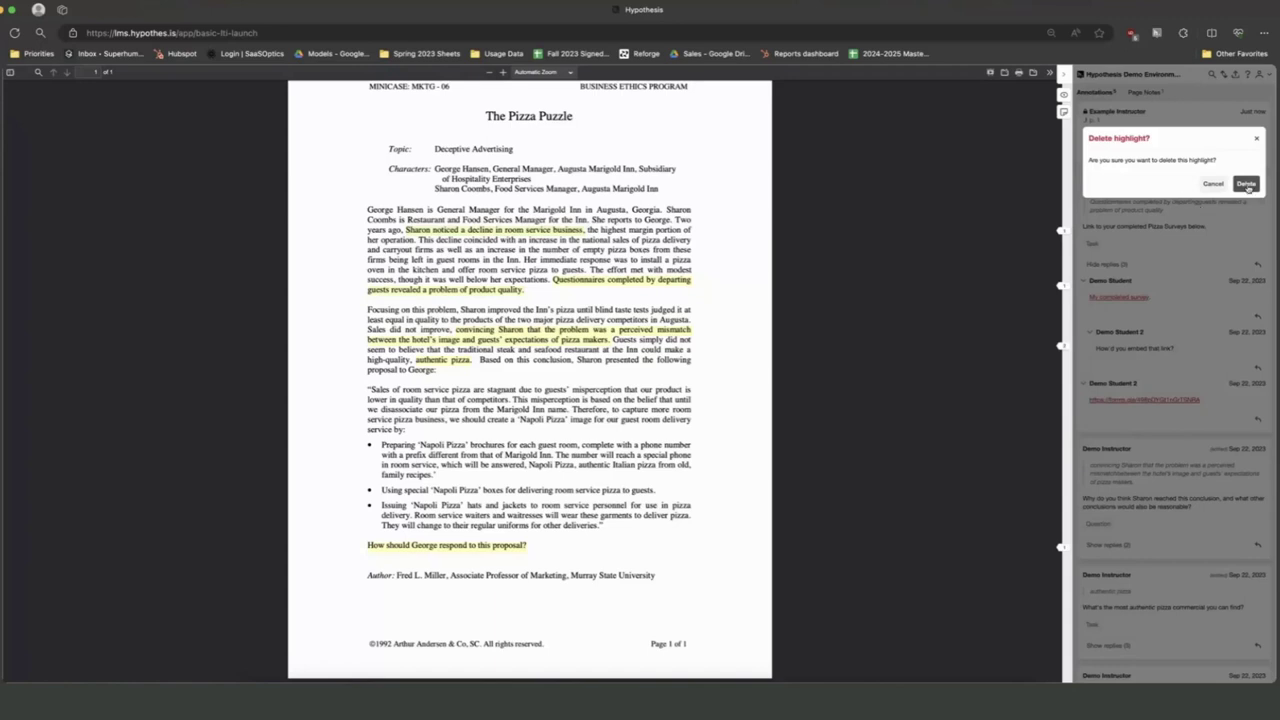
key(Return)
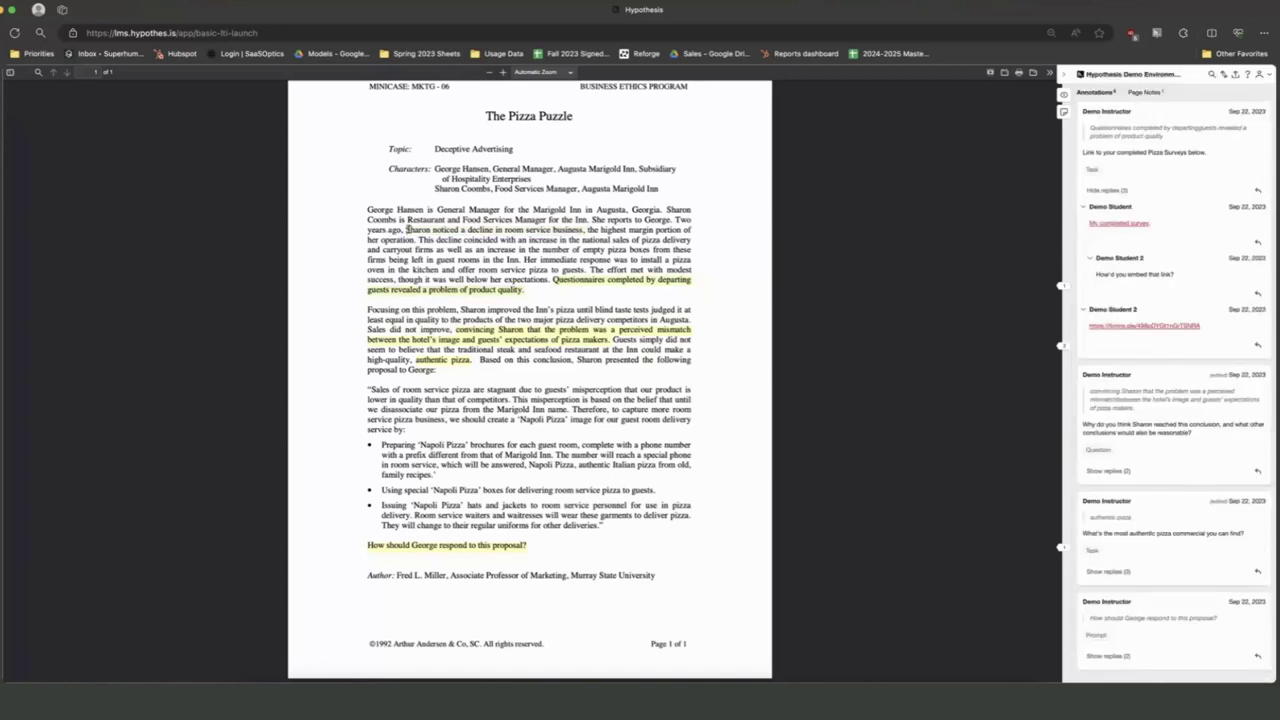
- Post a public comment on the sentence about Sharon noticing the room-service decline
drag(407, 229, 584, 231)
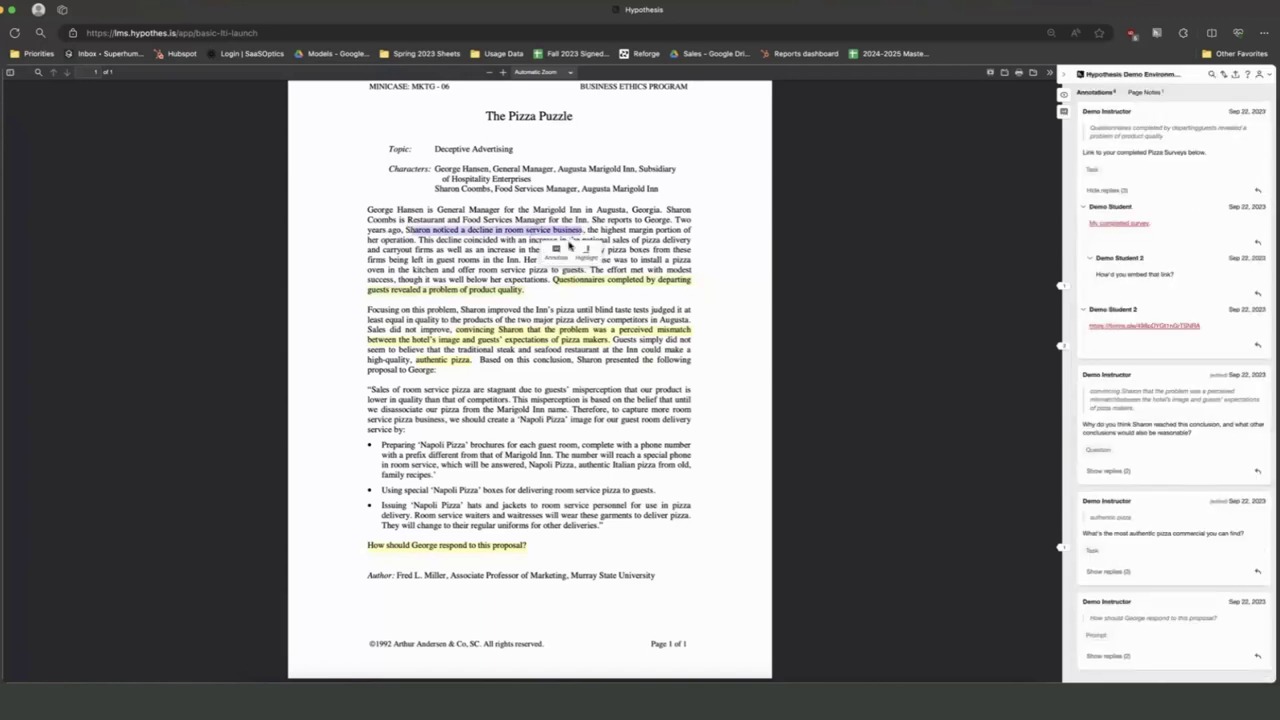
click(556, 248)
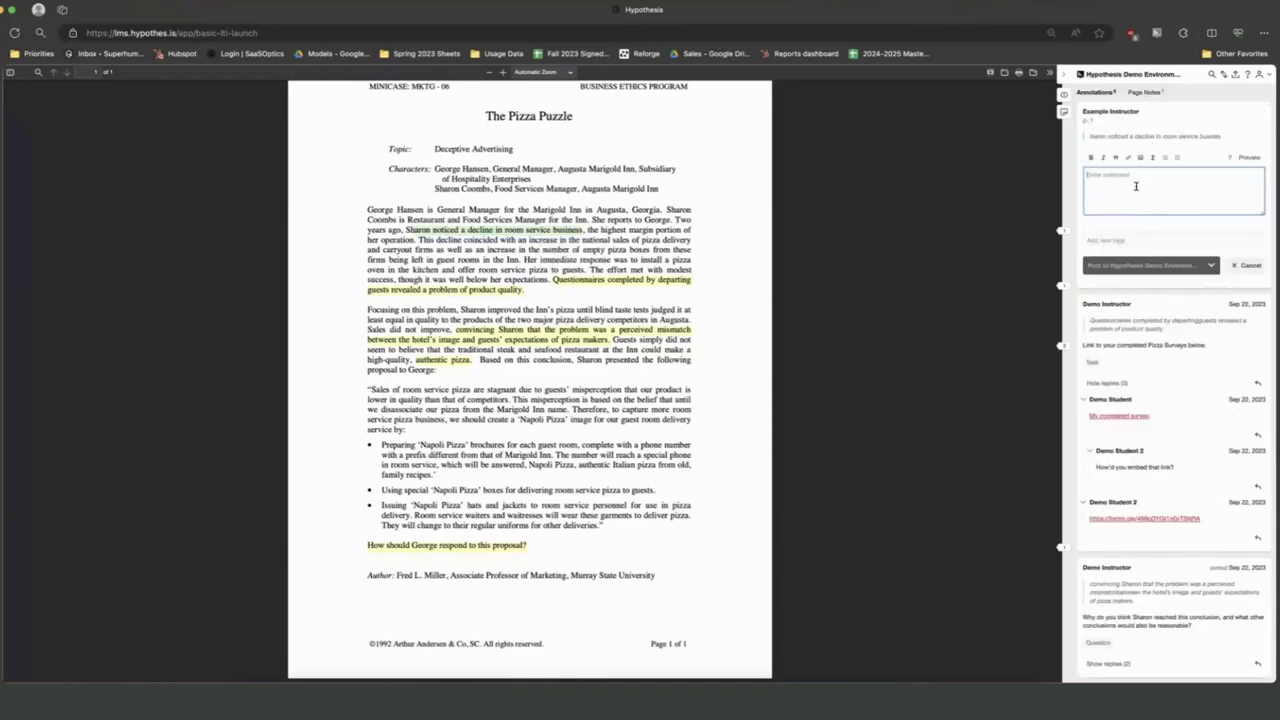
text(Public annotations)
click(1113, 267)
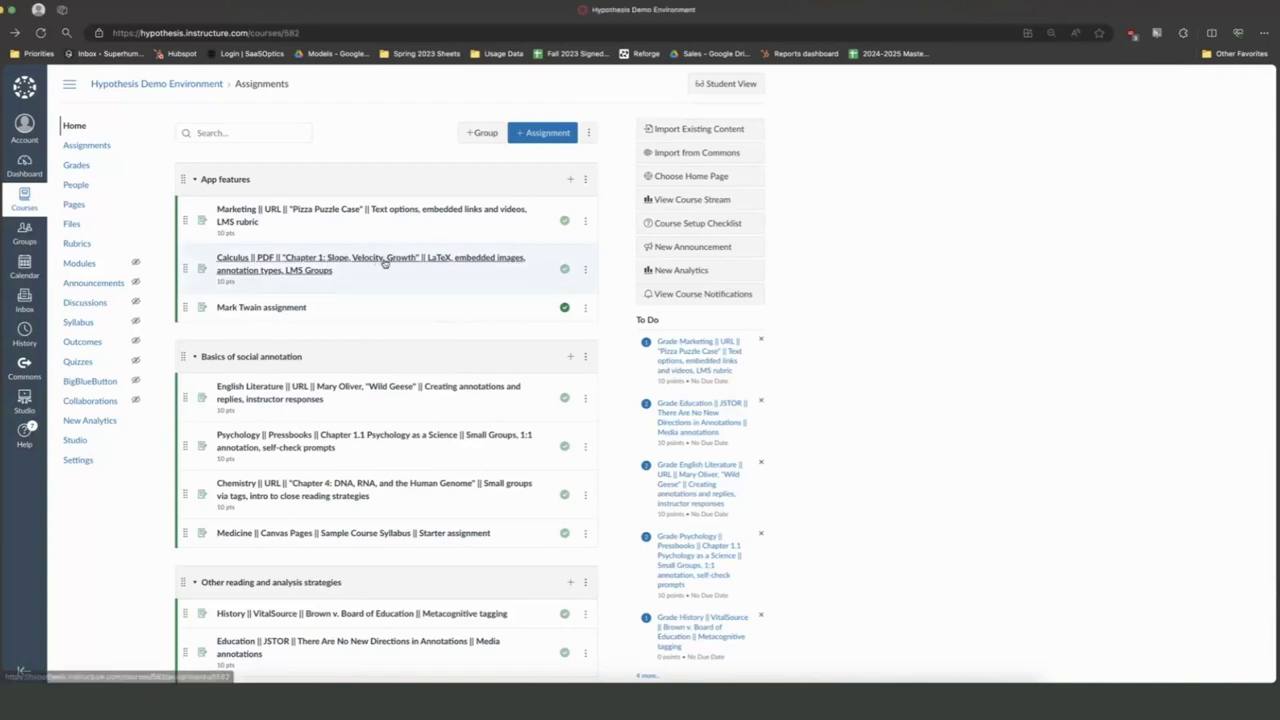
- Open the Calculus PDF assignment 'Chapter 1: Slope, Velocity, Growth'
click(385, 263)
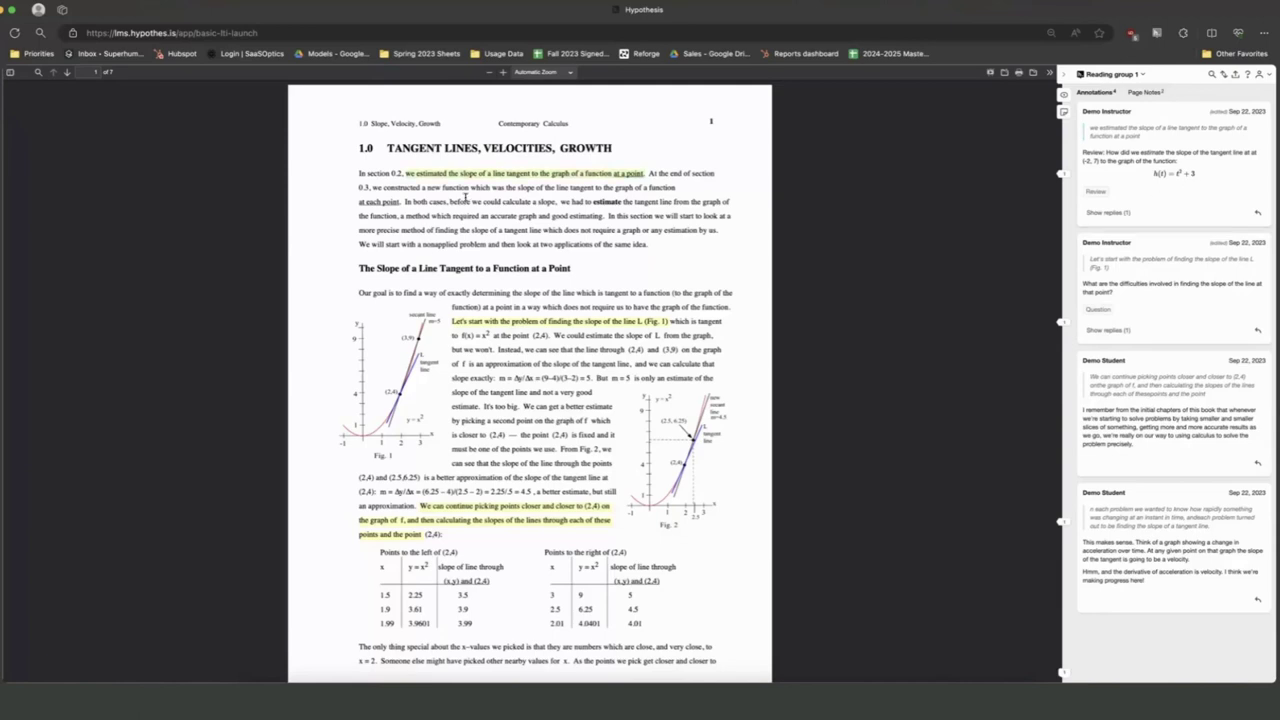
- Show the student's single reply to the instructor's tangent-line slope review question
click(1108, 213)
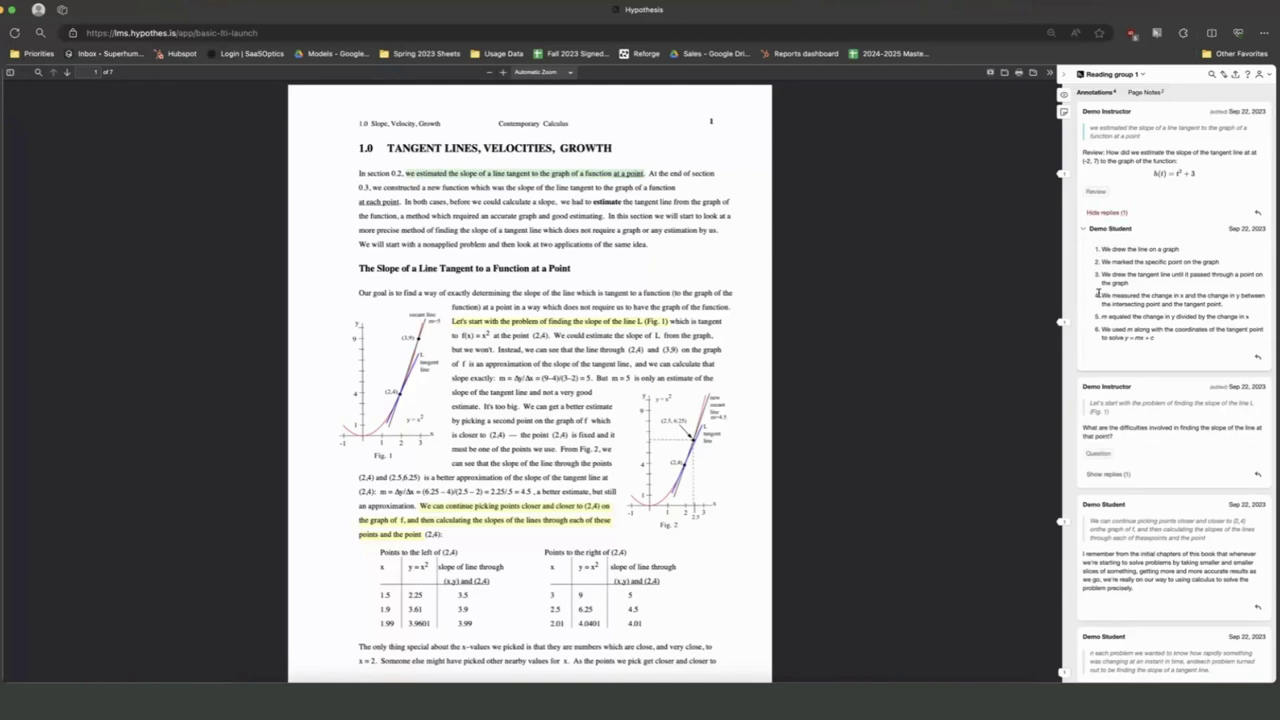
scroll(1098, 293, down, 2)
scroll(1098, 293, up, 2)
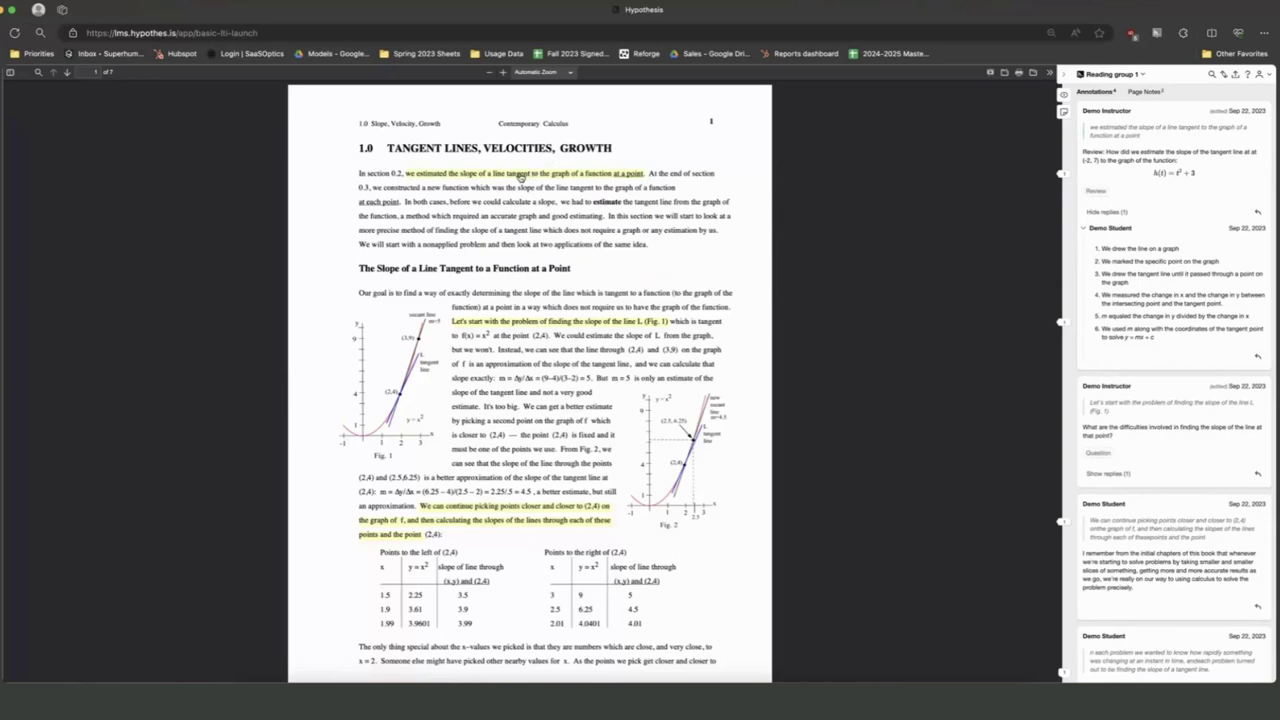
- Filter the sidebar to one highlight, clear the filter, and select the accurate-graph phrase
click(521, 171)
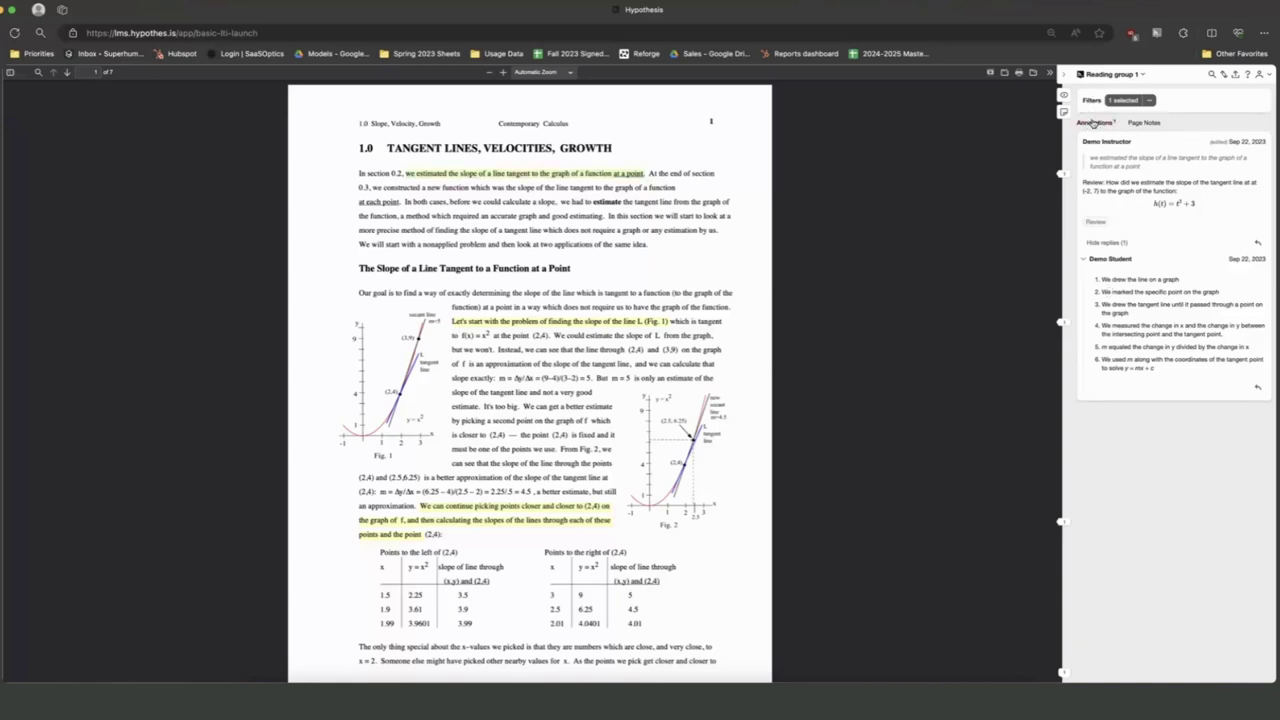
click(1147, 101)
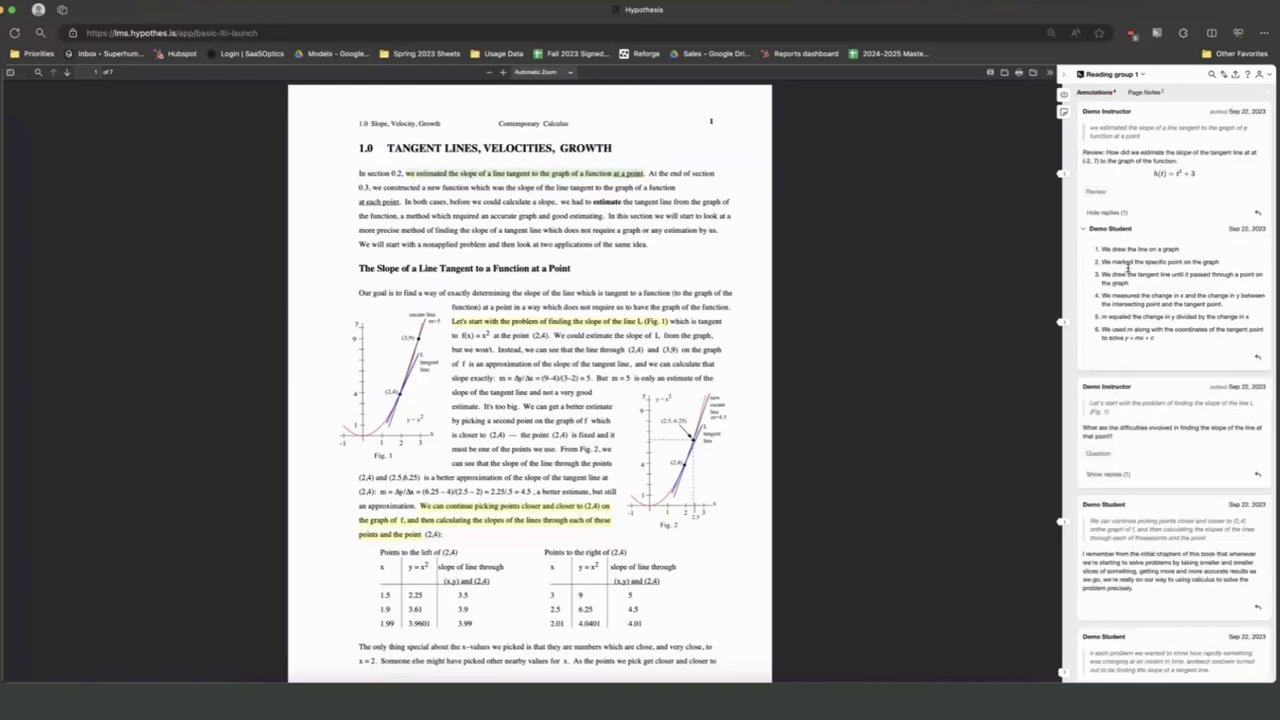
scroll(1127, 252, down, 2)
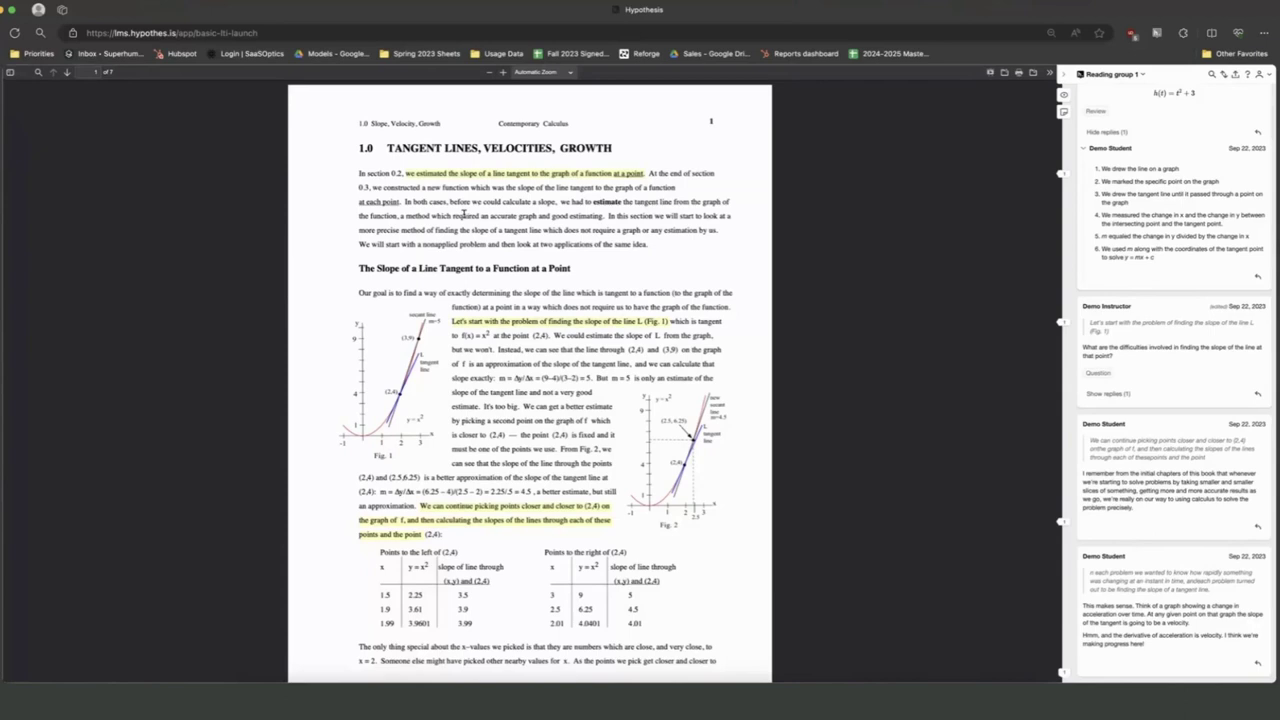
drag(453, 215, 603, 217)
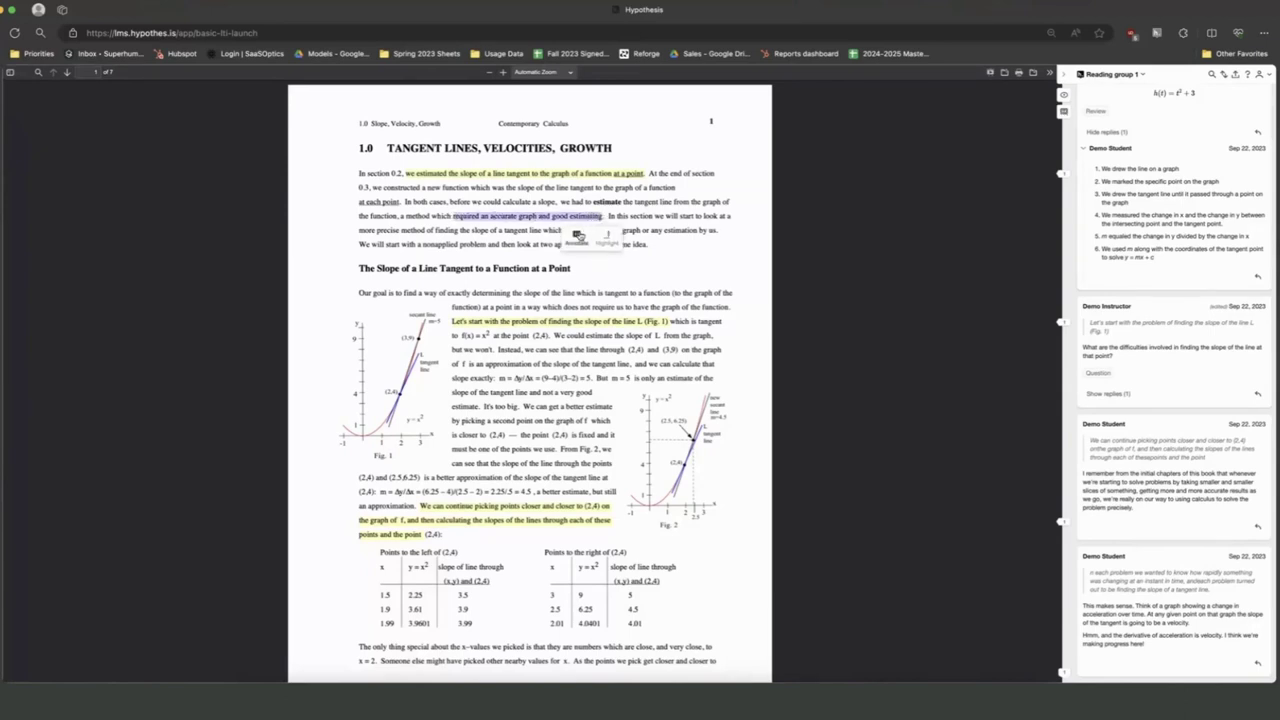
- Start an annotation on the accurate-graph phrase with link, embedded image and math markup
click(577, 234)
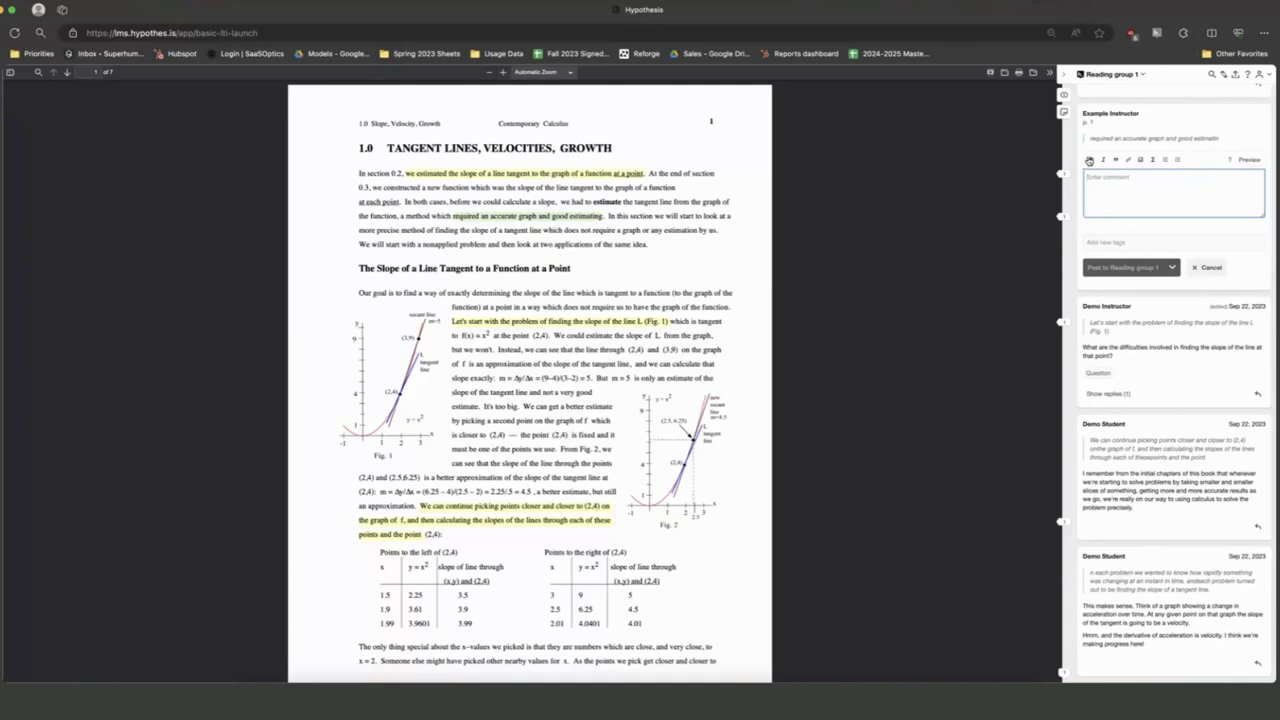
click(1129, 160)
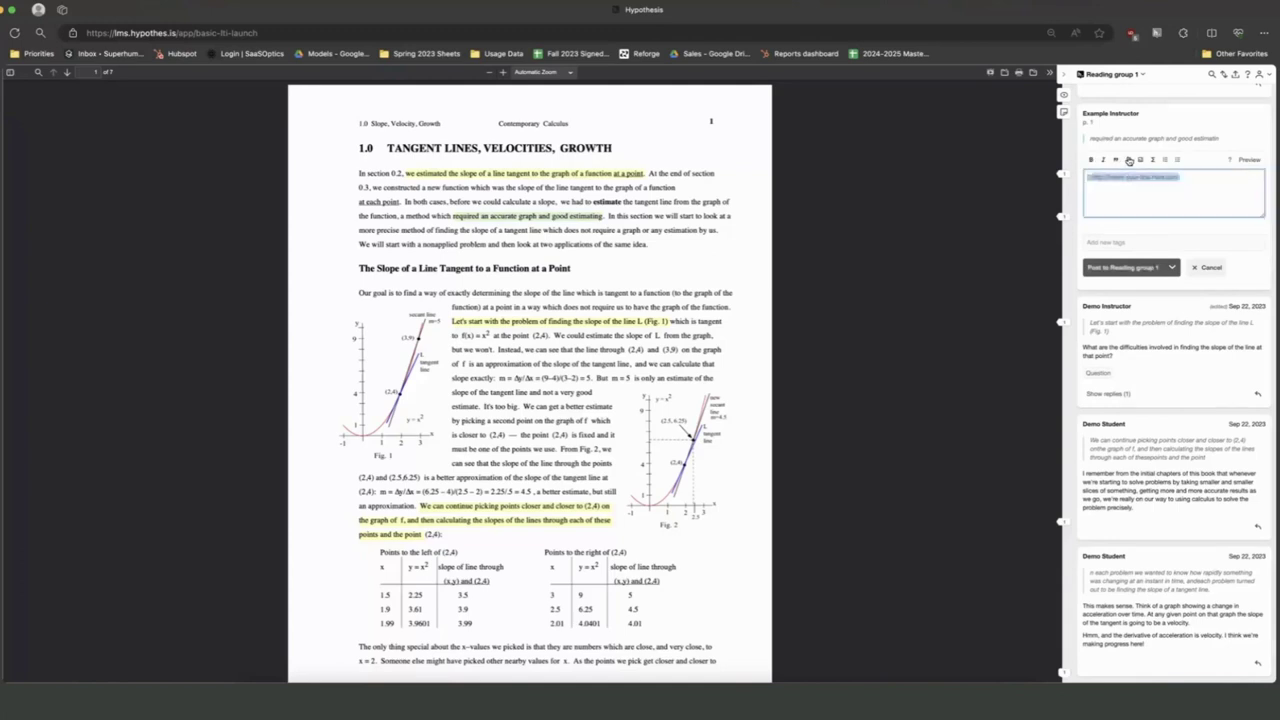
click(1140, 160)
click(1153, 160)
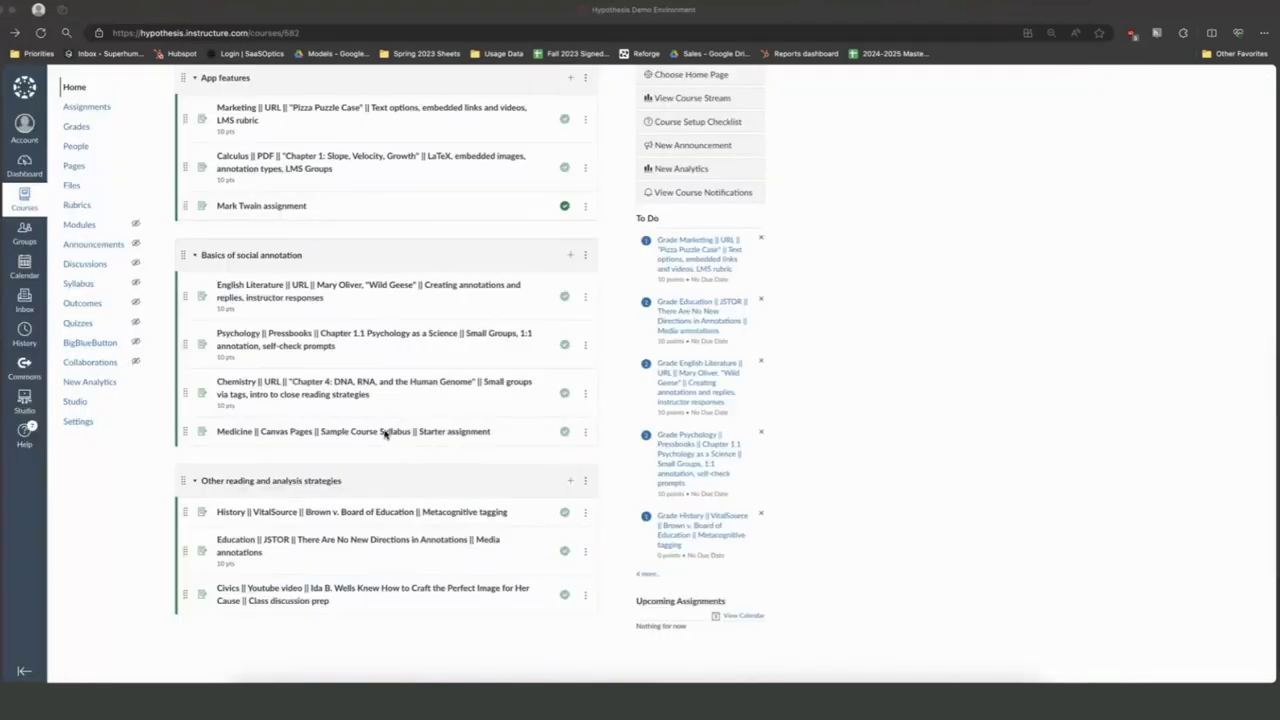
- Open the Medicine Canvas Pages assignment 'Sample Course Syllabus'
click(333, 432)
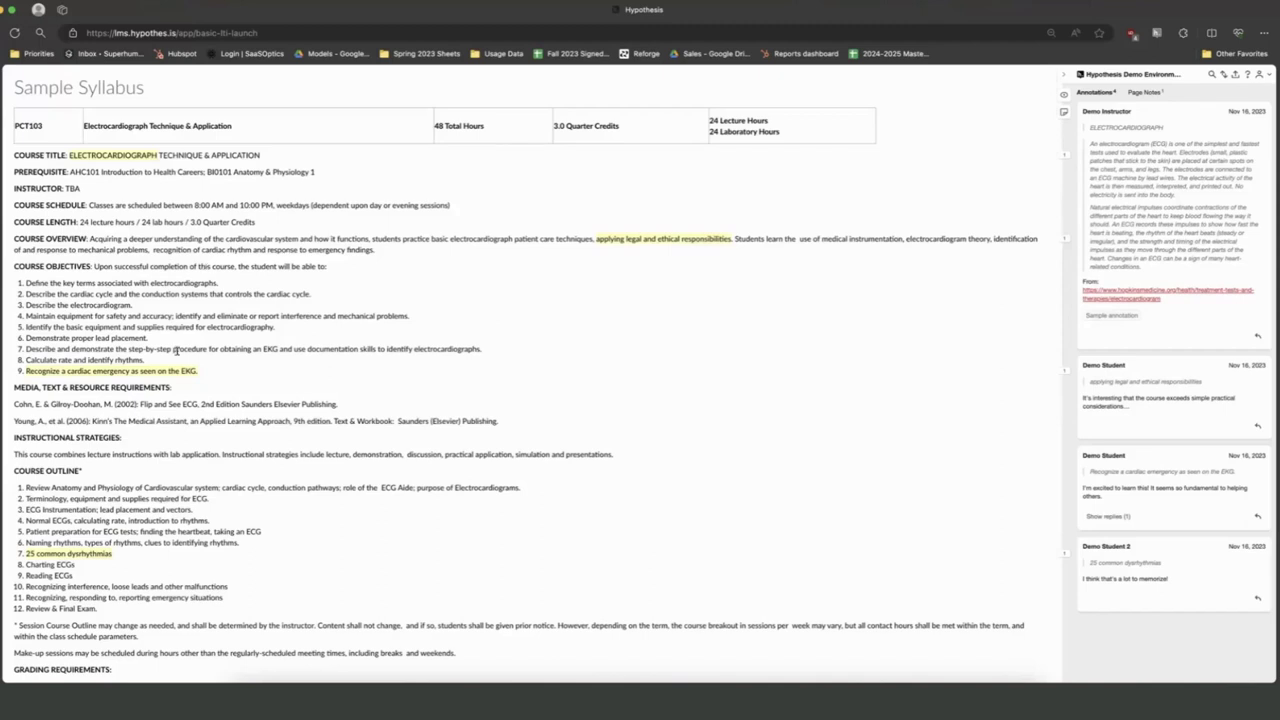
- Annotate Week 1's 'Lecture 6 hours Lab 2 hours' with the comment 'Ask your questions!'
scroll(175, 350, down, 5)
scroll(200, 348, down, 5)
scroll(240, 352, down, 5)
scroll(237, 349, down, 5)
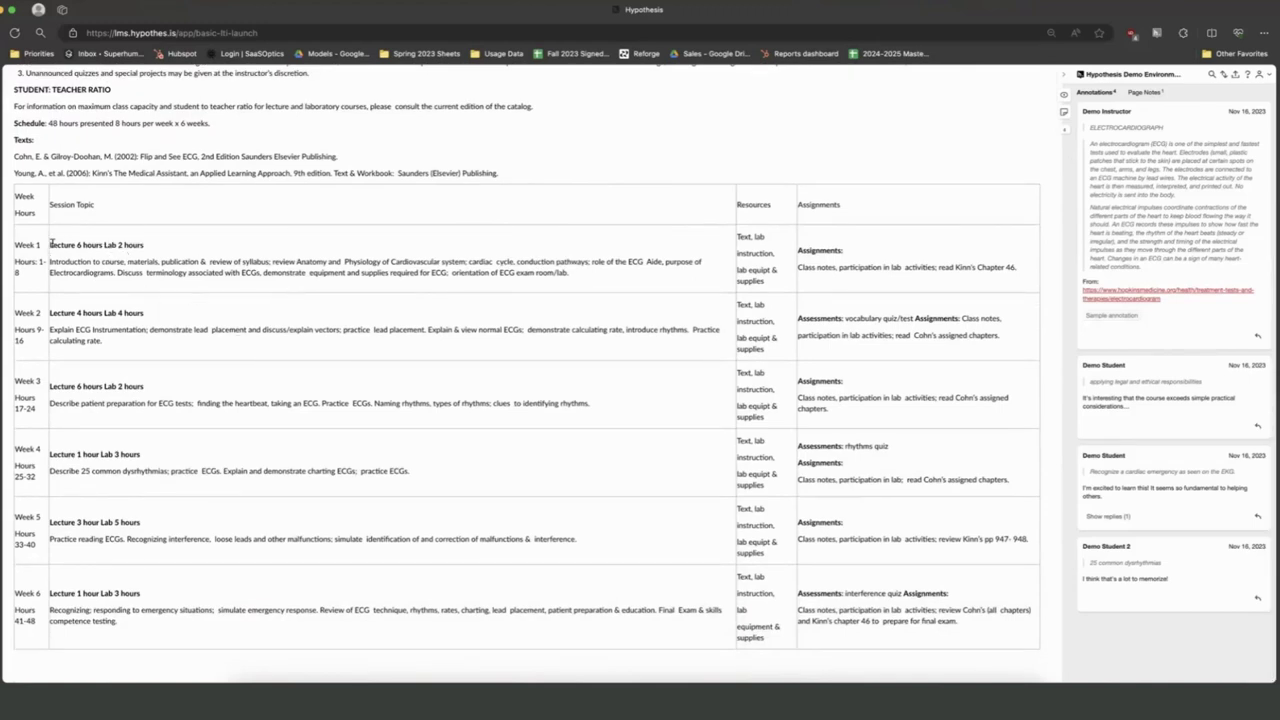
drag(51, 244, 157, 244)
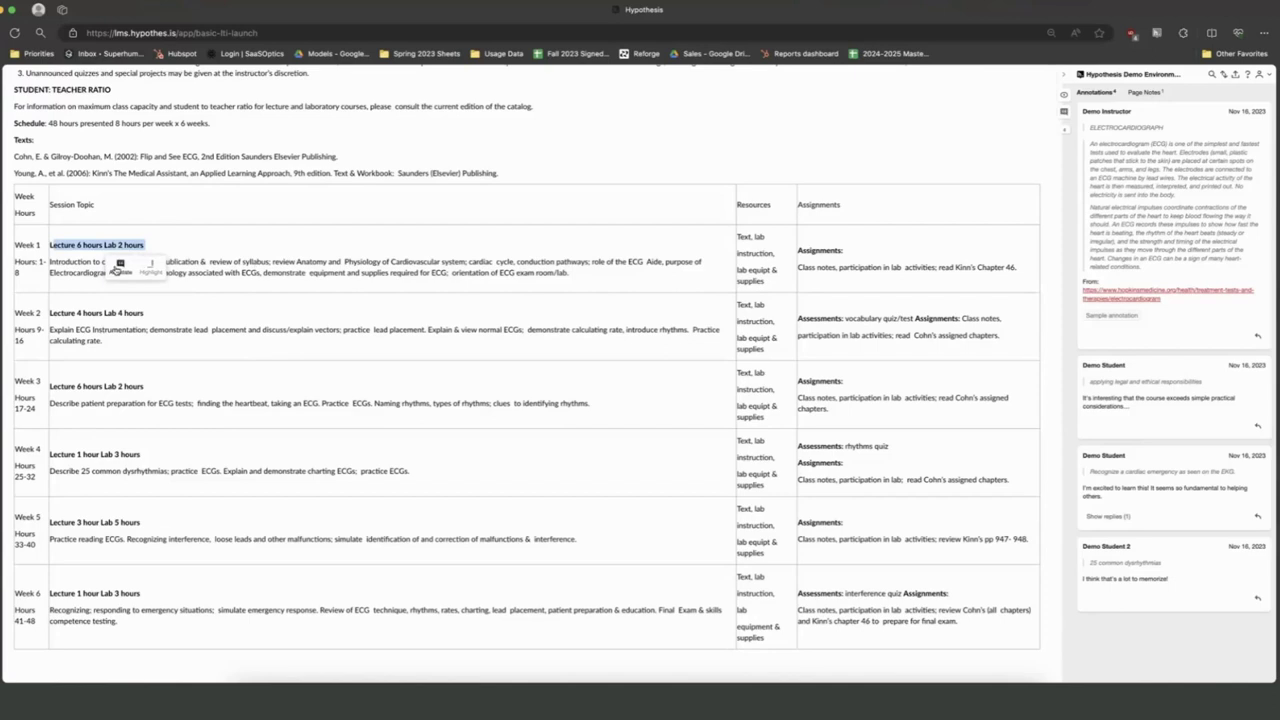
click(119, 265)
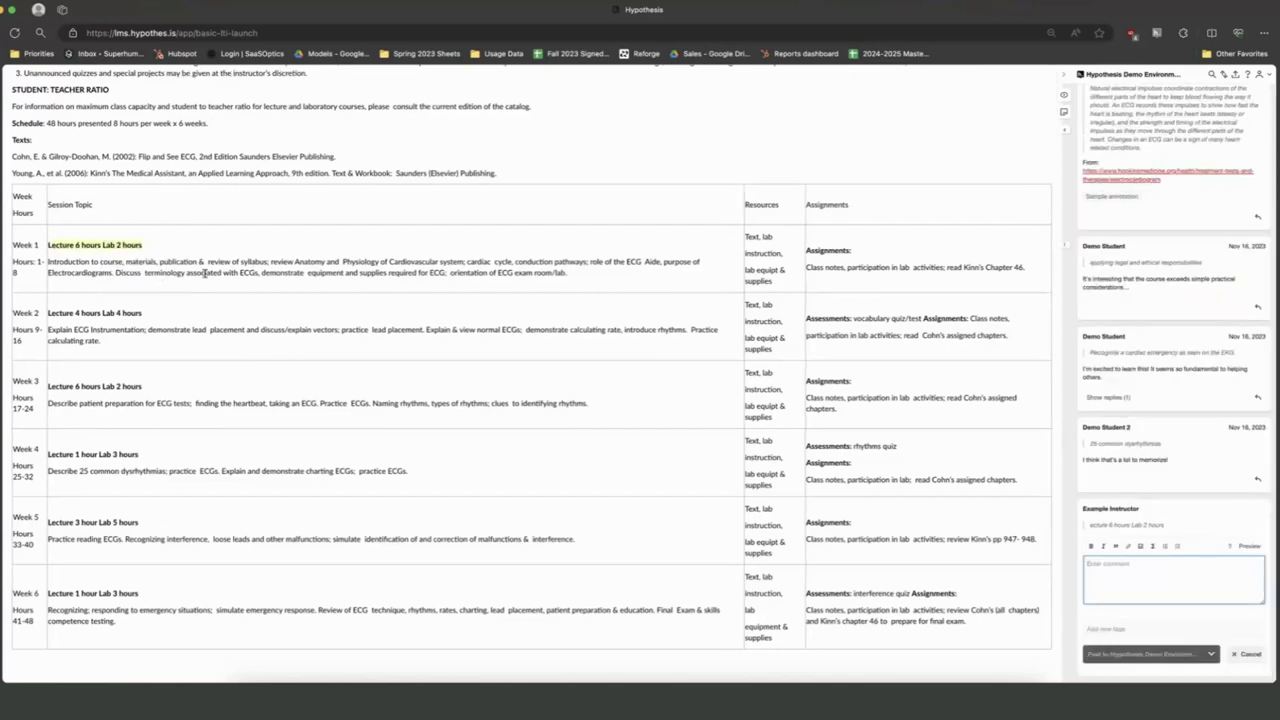
text(Ask your questions!)
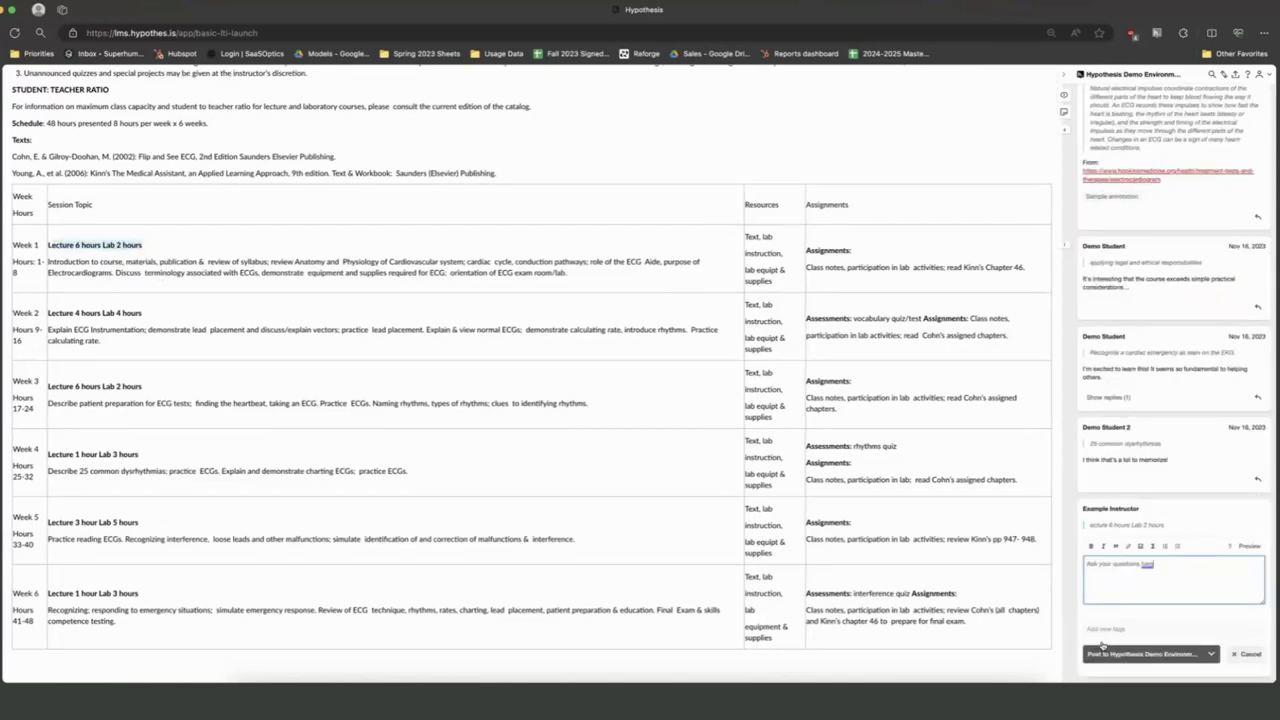
click(1114, 655)
- Filter the sidebar to the annotation on the 25 common dysrhythmias highlight
scroll(418, 275, up, 5)
scroll(418, 275, up, 3)
scroll(418, 275, up, 2)
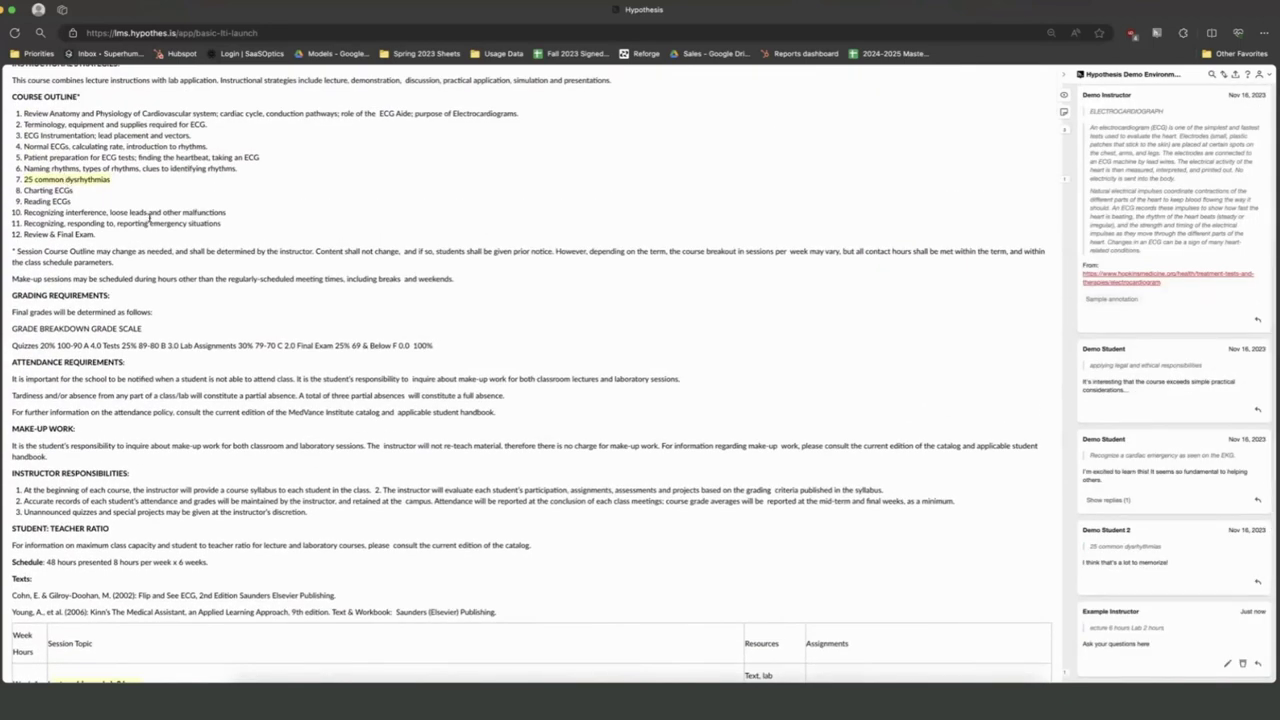
click(85, 181)
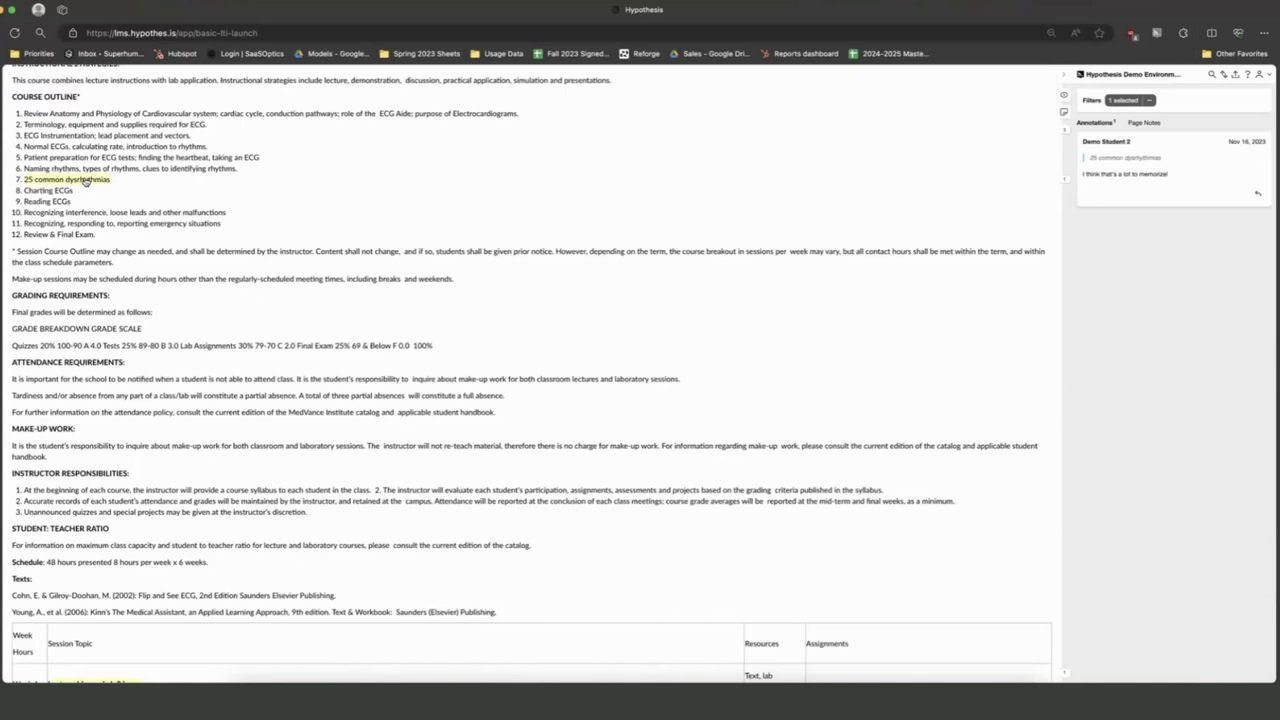
scroll(113, 185, up, 4)
scroll(113, 185, up, 5)
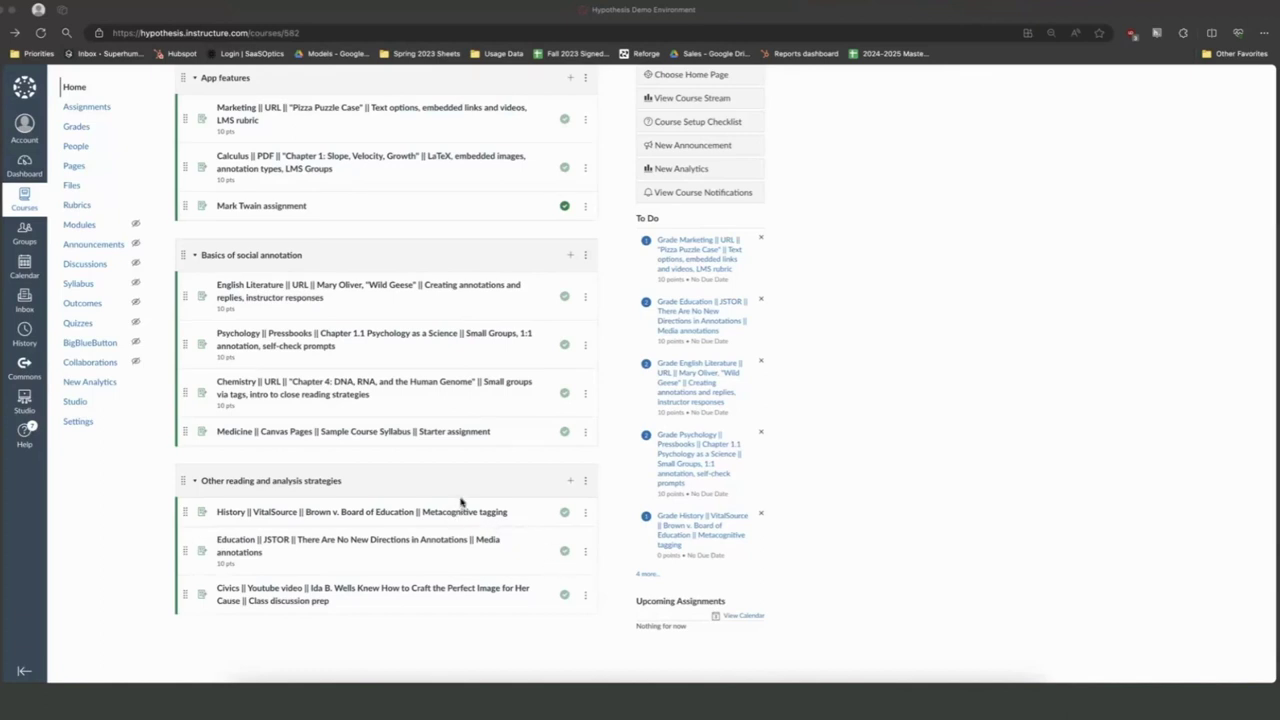
- Open the History VitalSource assignment 'Brown v. Board of Education' from Modules
click(376, 512)
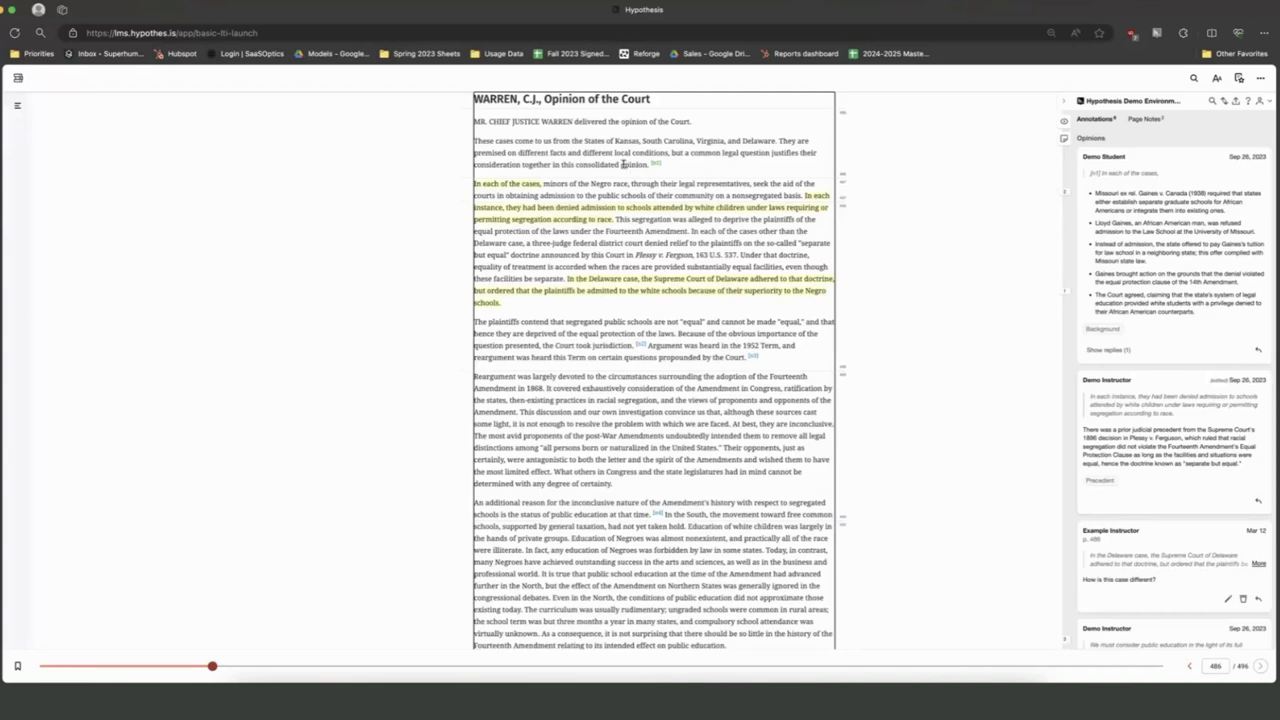
- View the Brown v. Board page notes and expand the long instructor note in full
scroll(615, 212, down, 3)
scroll(615, 210, up, 3)
scroll(615, 210, down, 1)
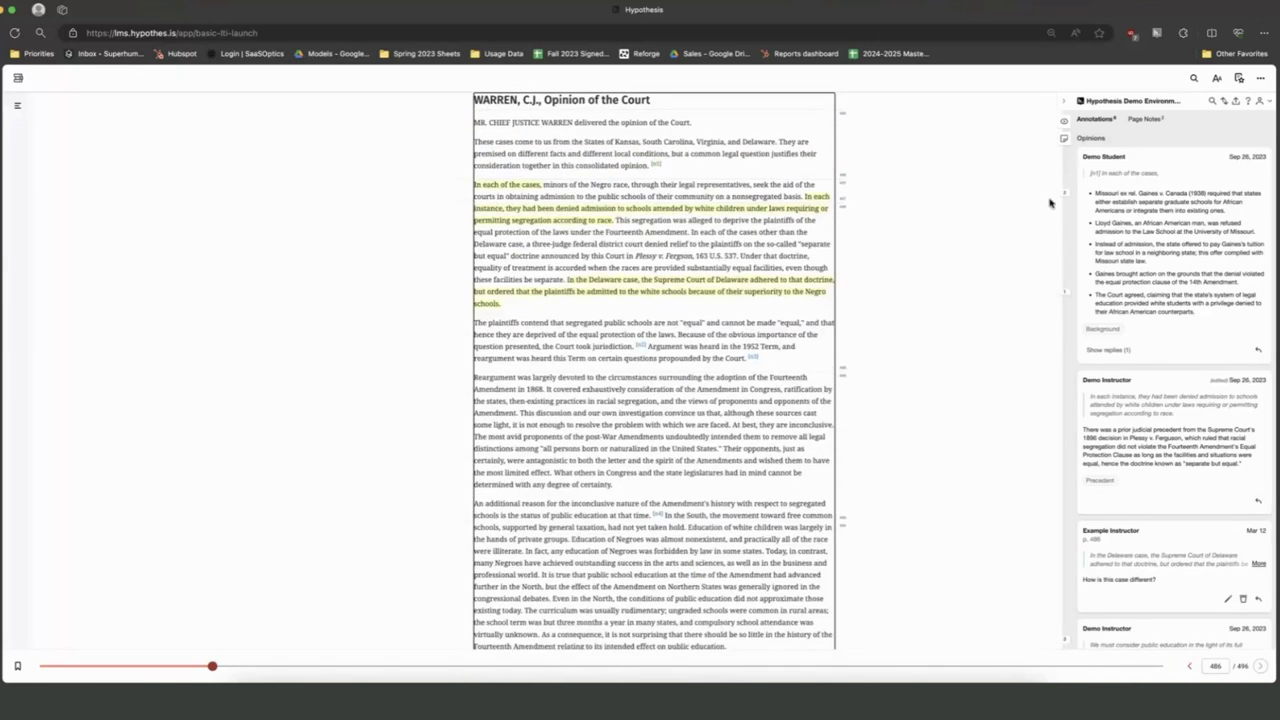
click(1144, 119)
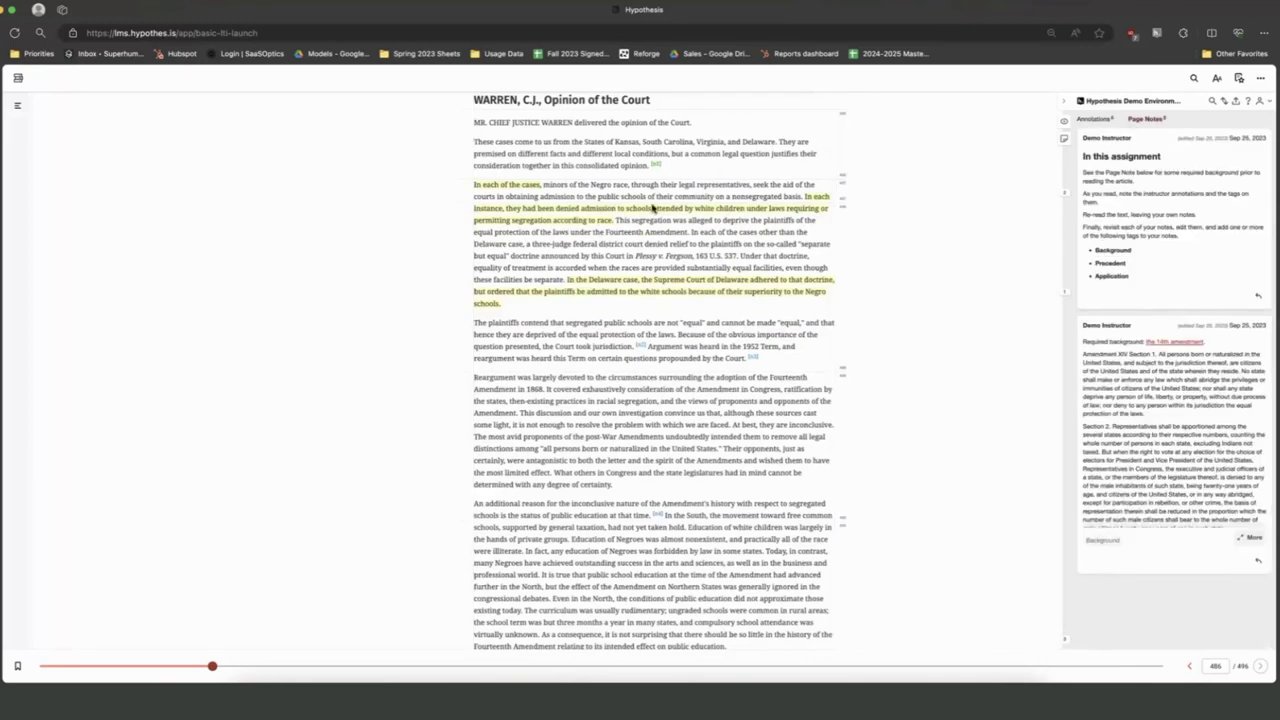
scroll(632, 194, up, 1)
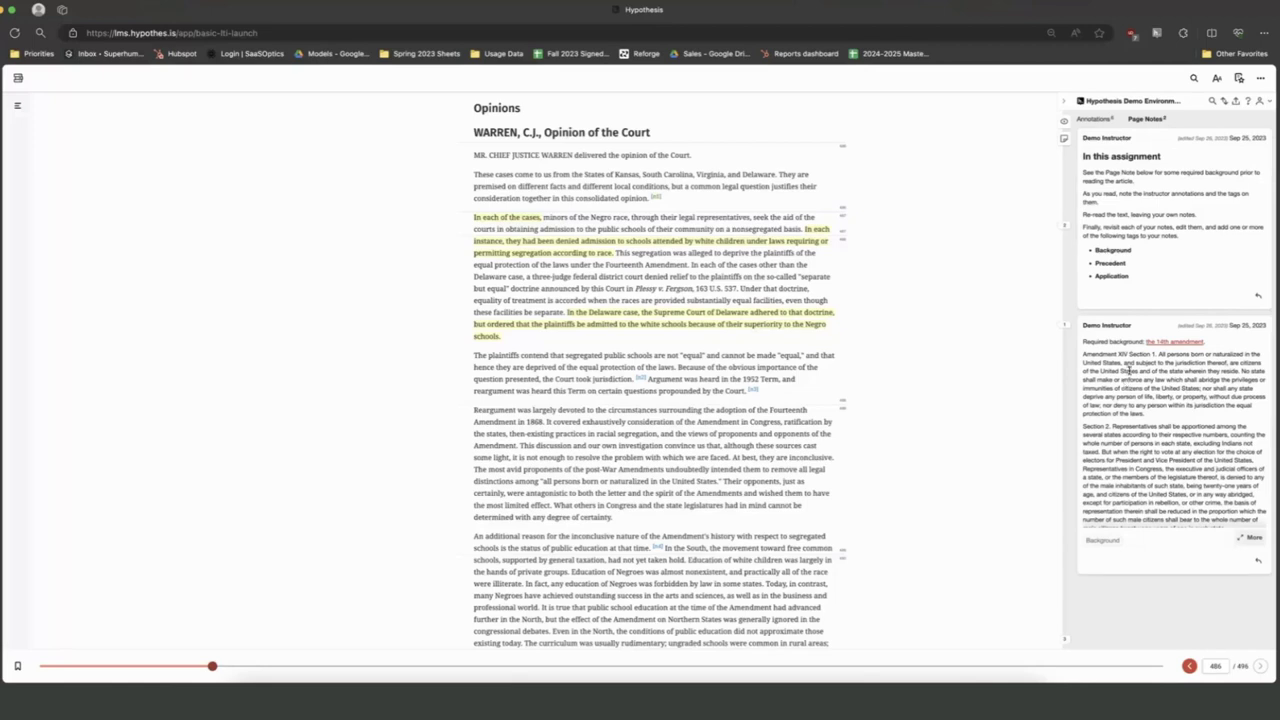
click(1245, 537)
scroll(1108, 456, down, 2)
scroll(1108, 456, down, 1)
scroll(1108, 456, up, 3)
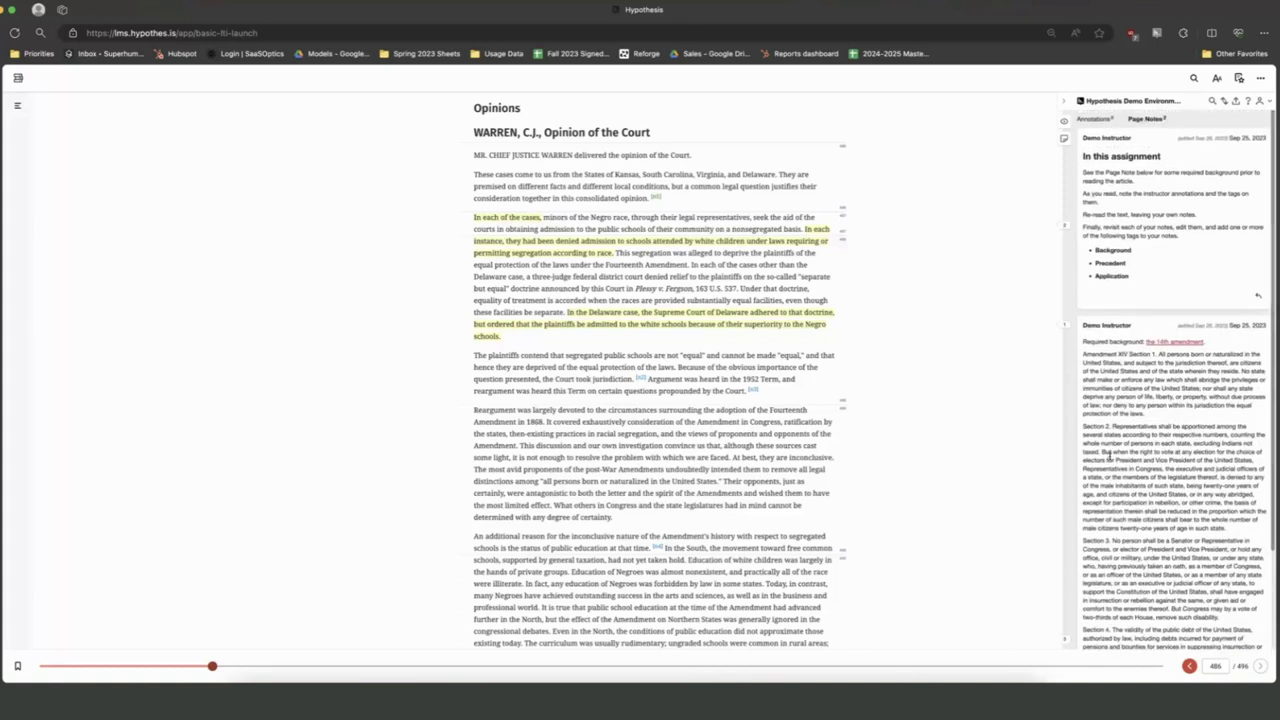
- Back in the annotations list, reveal the reply to the first student annotation and scroll through
click(1098, 121)
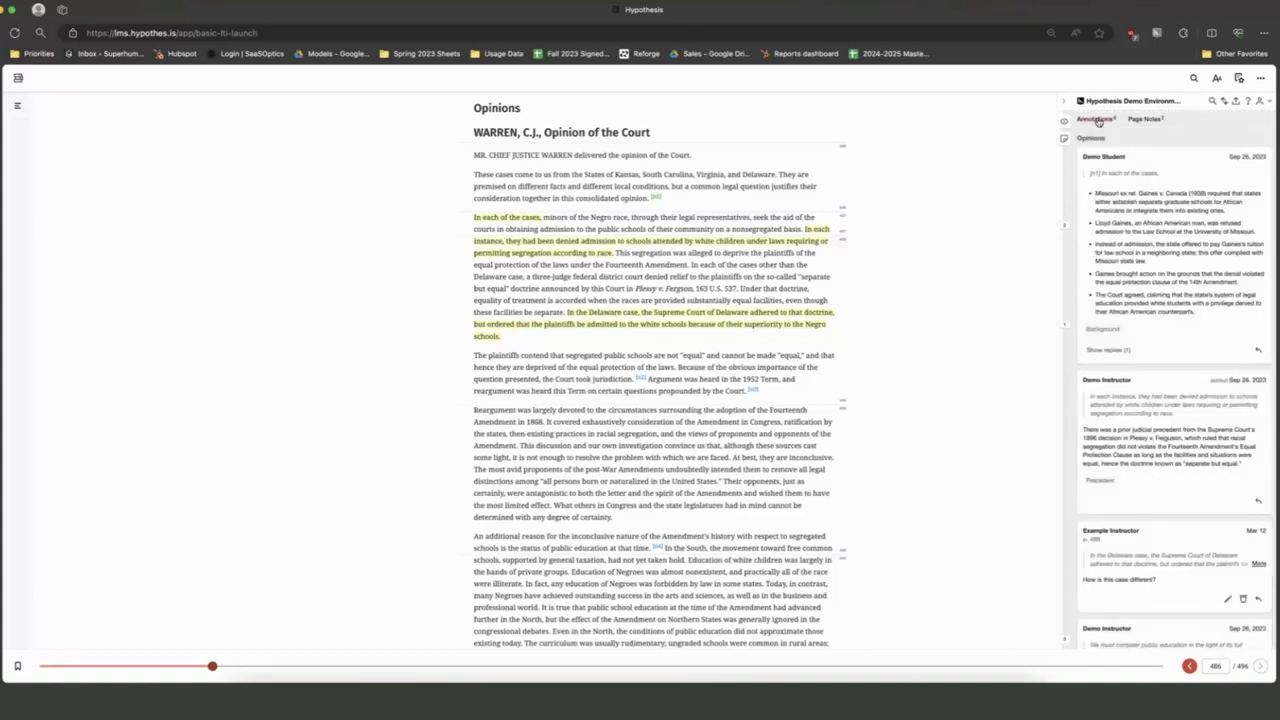
scroll(1122, 316, down, 2)
scroll(1115, 321, down, 2)
click(1110, 304)
scroll(1115, 309, up, 1)
scroll(1114, 309, up, 1)
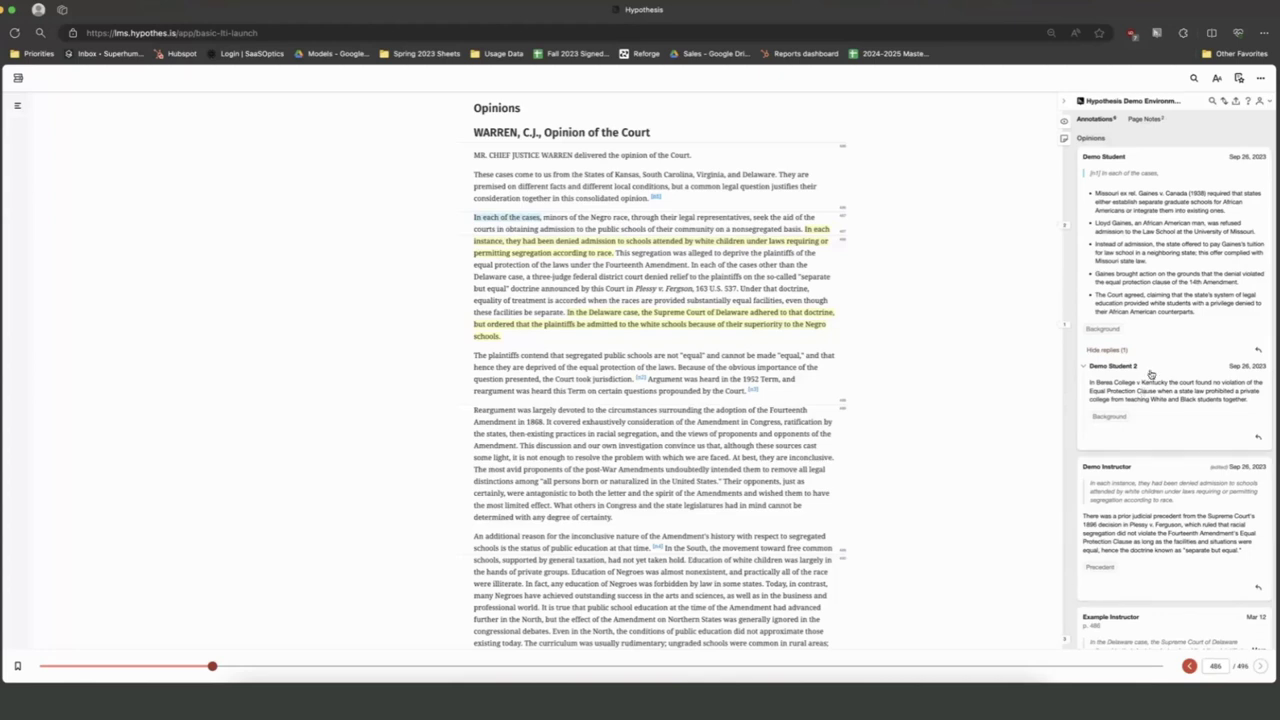
scroll(1150, 374, down, 3)
scroll(1145, 380, down, 2)
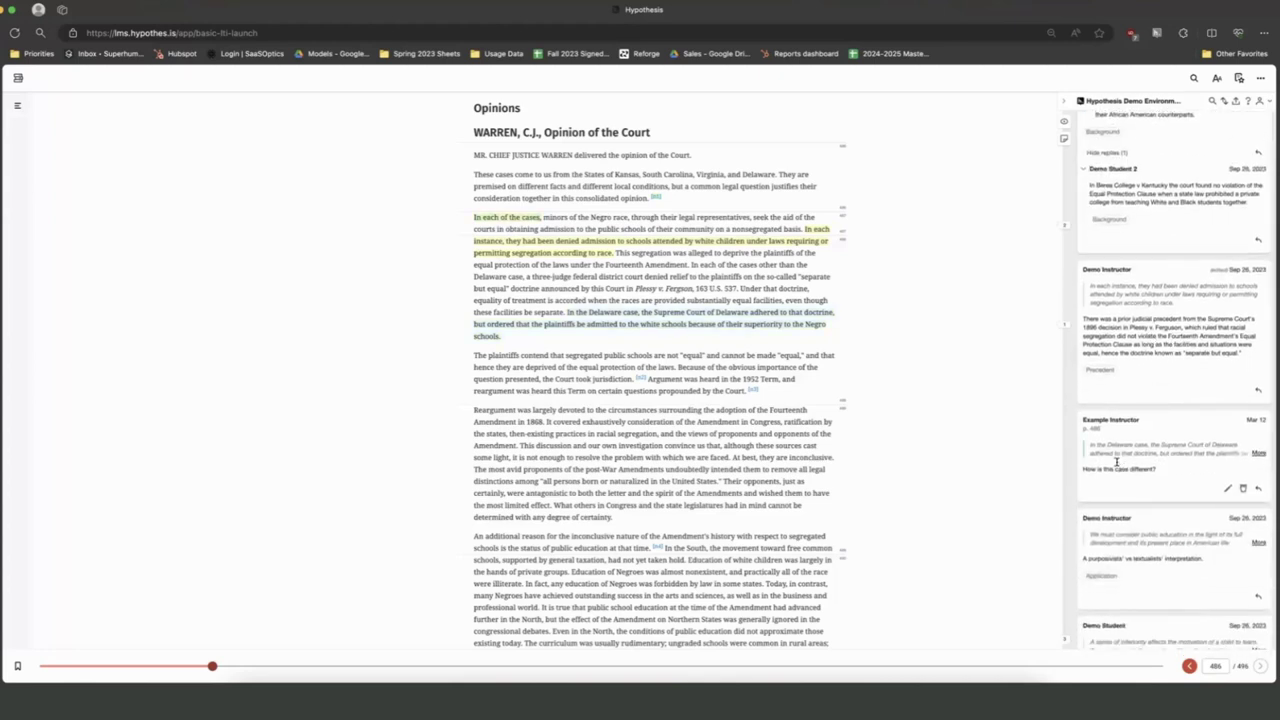
scroll(1117, 461, down, 2)
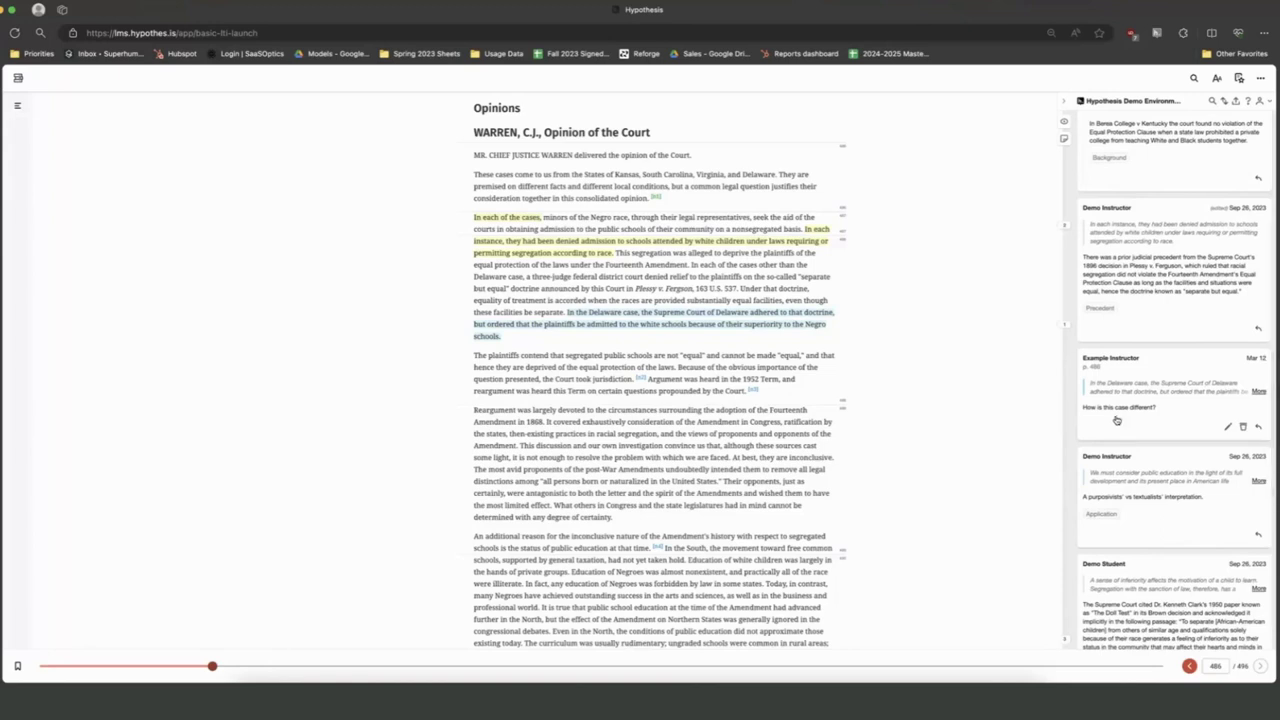
scroll(1116, 420, down, 2)
scroll(1116, 420, down, 3)
scroll(1117, 420, down, 3)
scroll(1118, 419, down, 1)
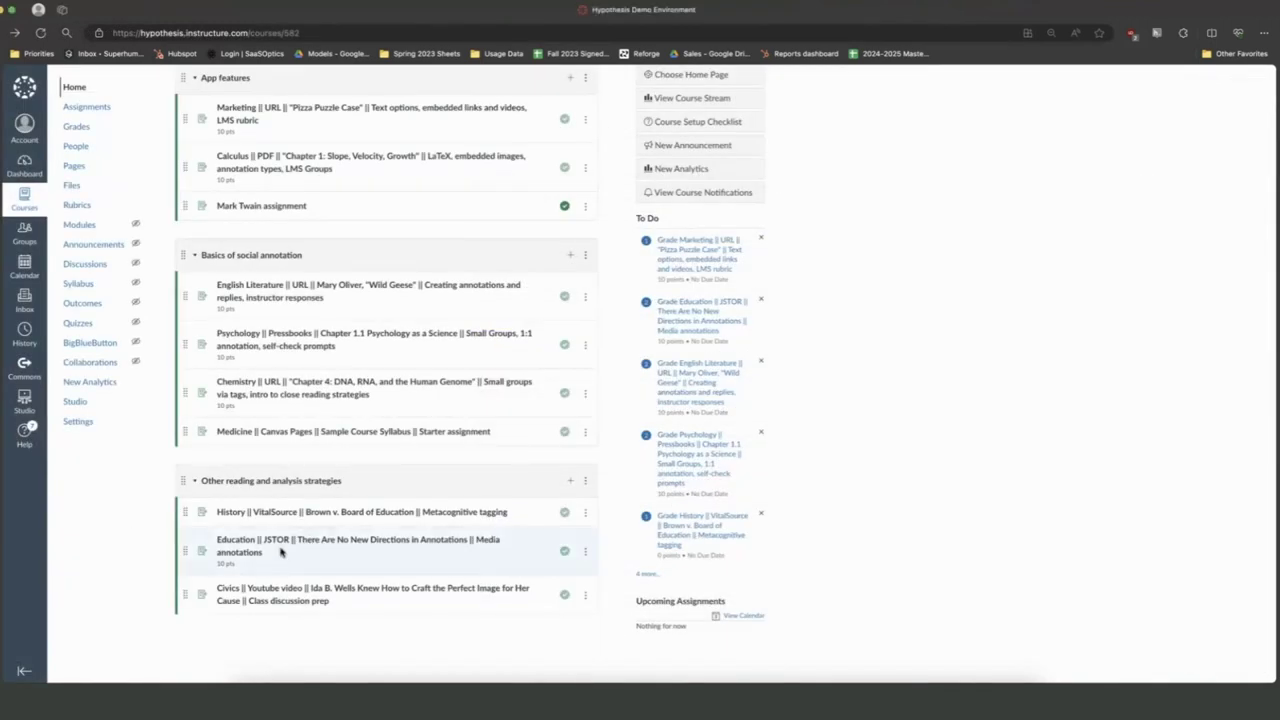
- Open the Education JSTOR assignment and load 'There Are No New Directions in Annotations' in a new window
click(281, 543)
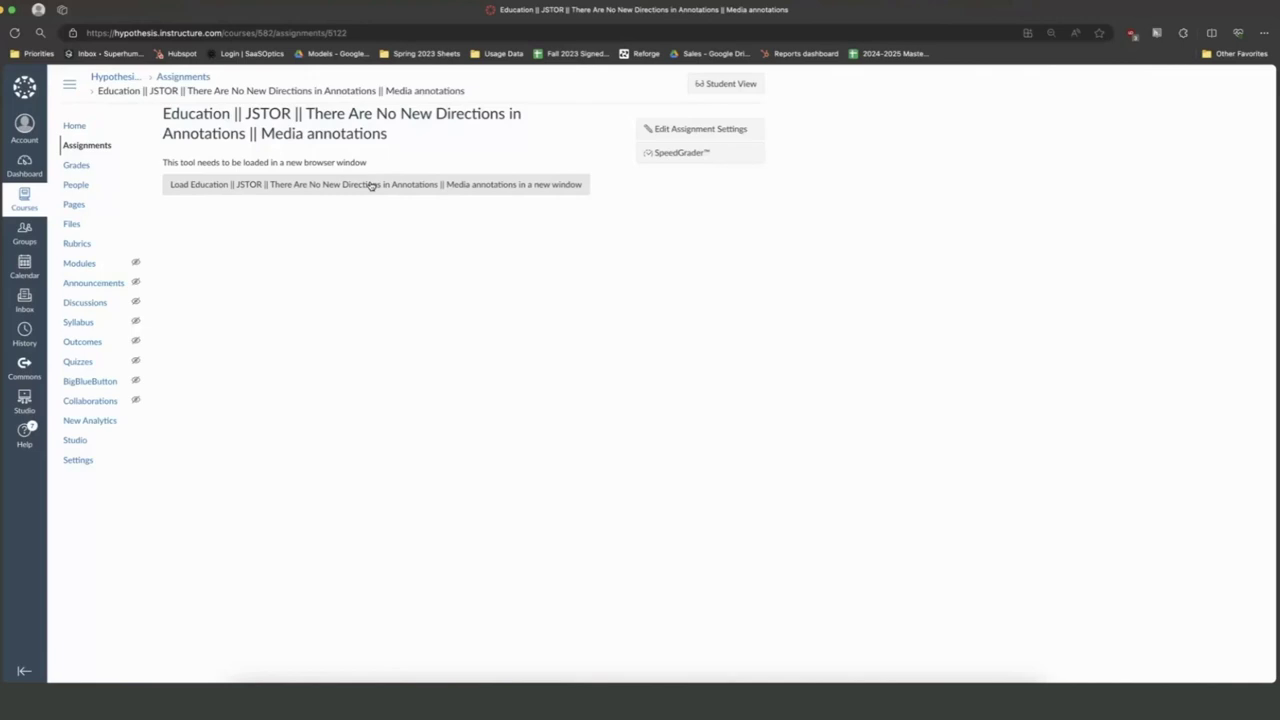
click(370, 185)
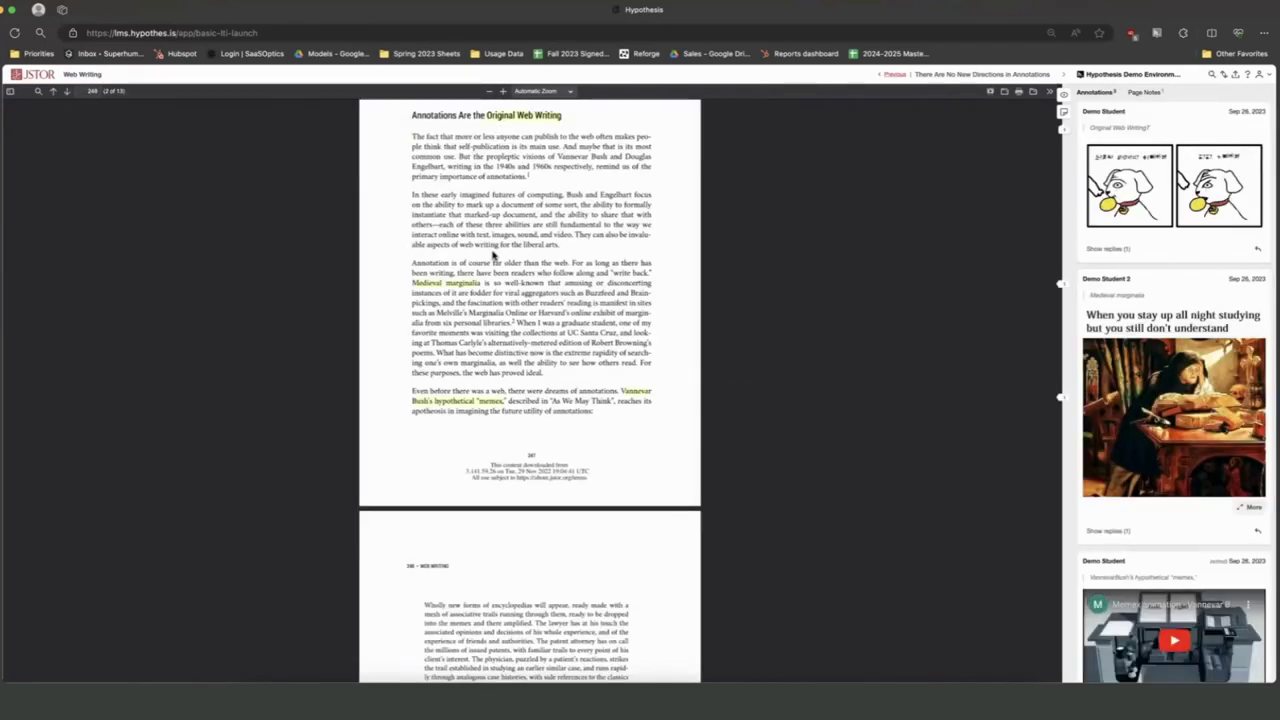
- Scroll through the student annotations on the JSTOR article in the Hypothesis sidebar
scroll(492, 255, up, 3)
scroll(490, 253, up, 4)
scroll(487, 251, up, 1)
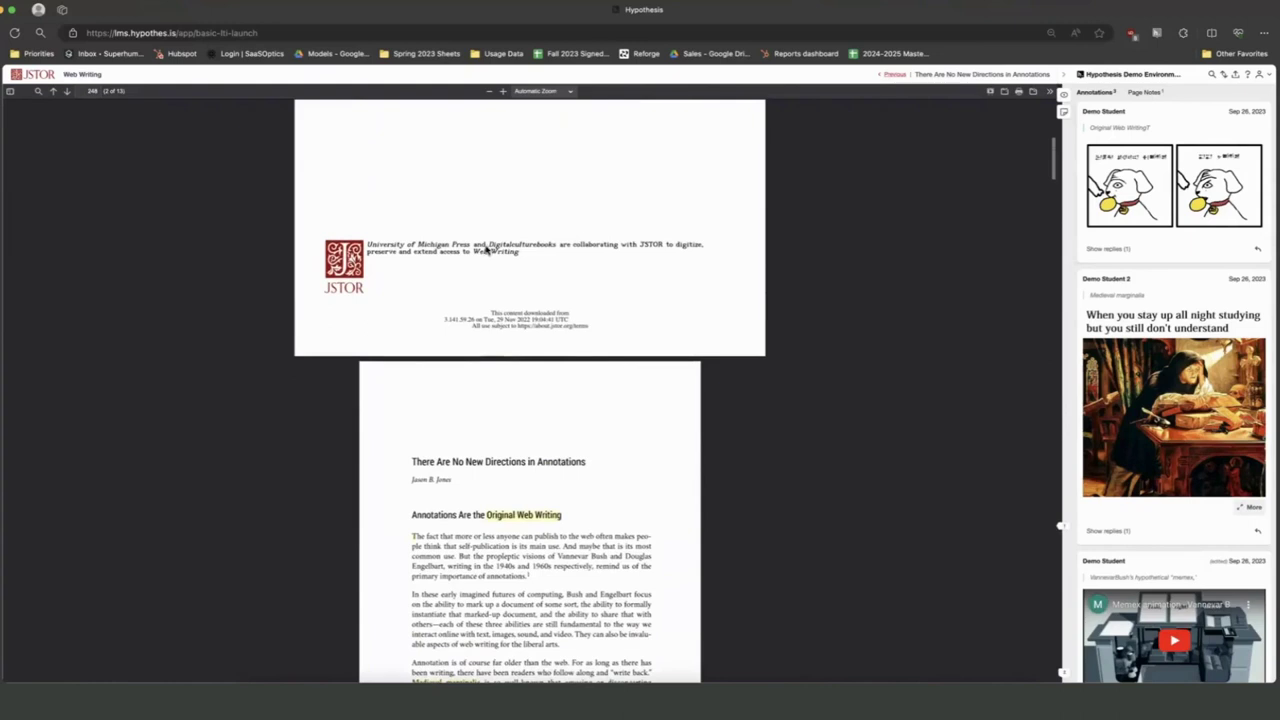
scroll(487, 251, up, 10)
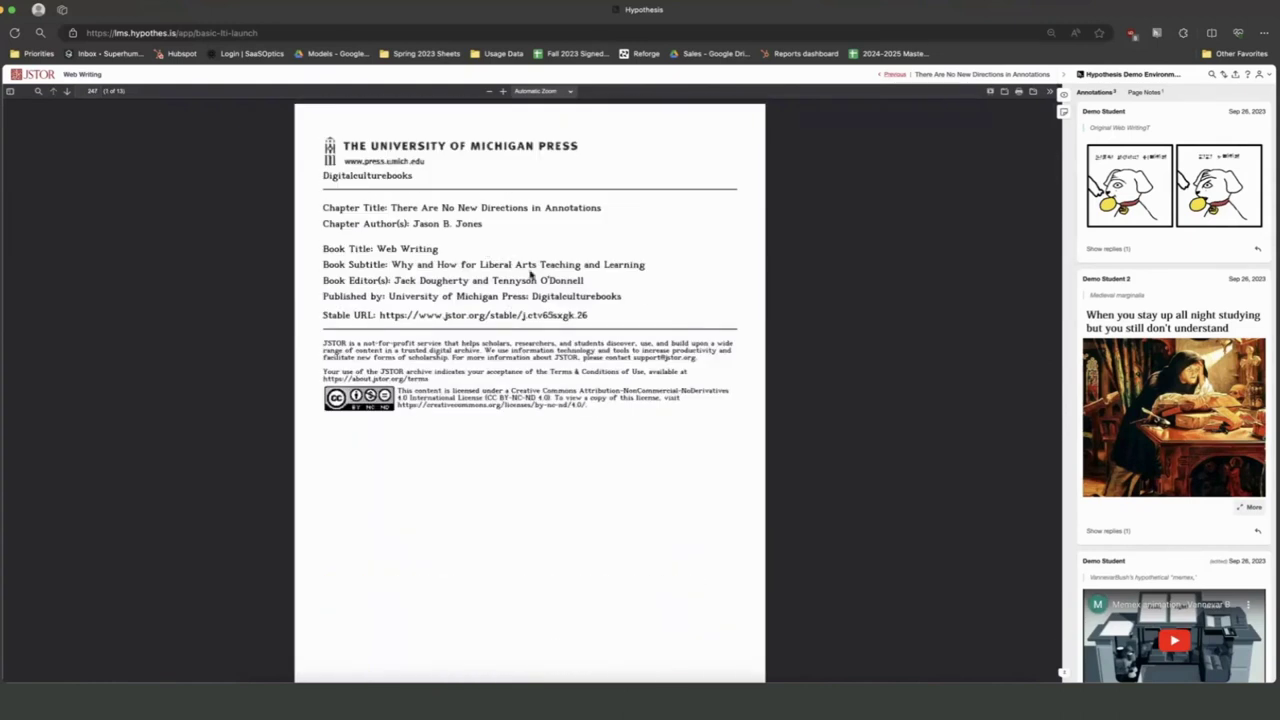
scroll(530, 276, down, 1)
scroll(530, 276, down, 2)
scroll(530, 276, down, 6)
scroll(530, 277, up, 4)
scroll(530, 277, up, 5)
scroll(496, 201, down, 3)
scroll(517, 231, down, 4)
scroll(517, 231, down, 4)
scroll(507, 217, down, 3)
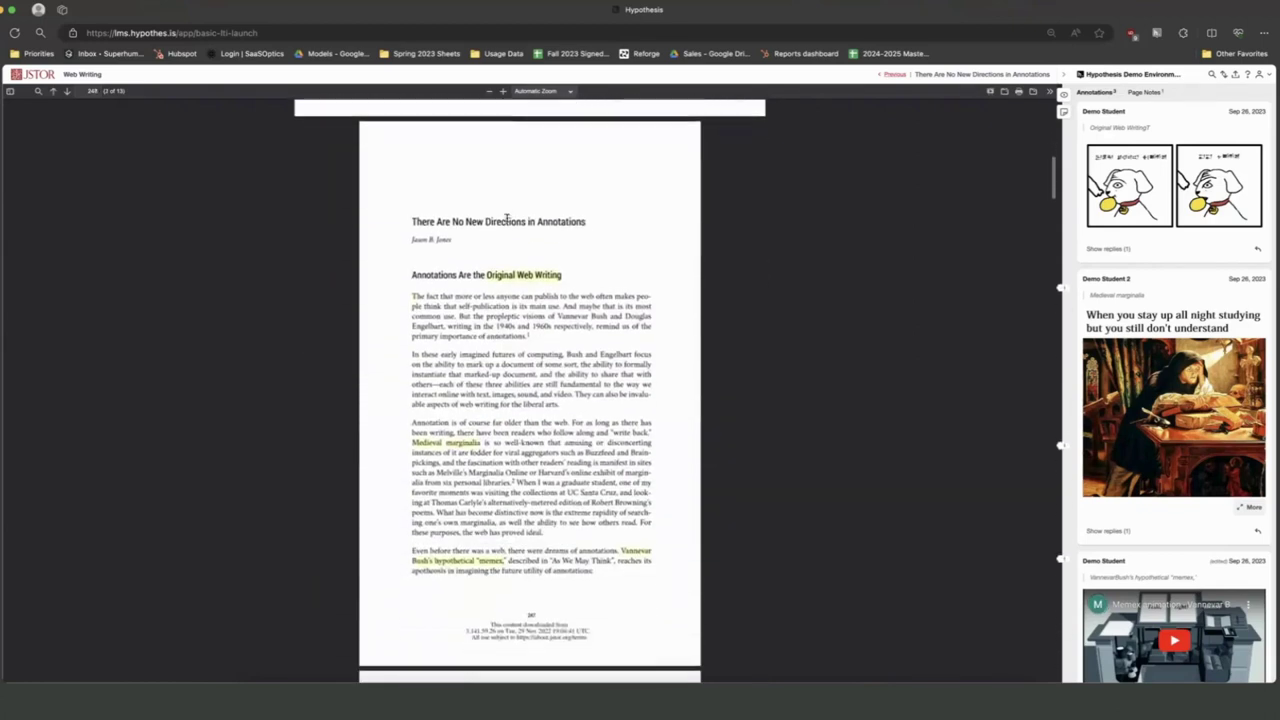
scroll(507, 217, down, 1)
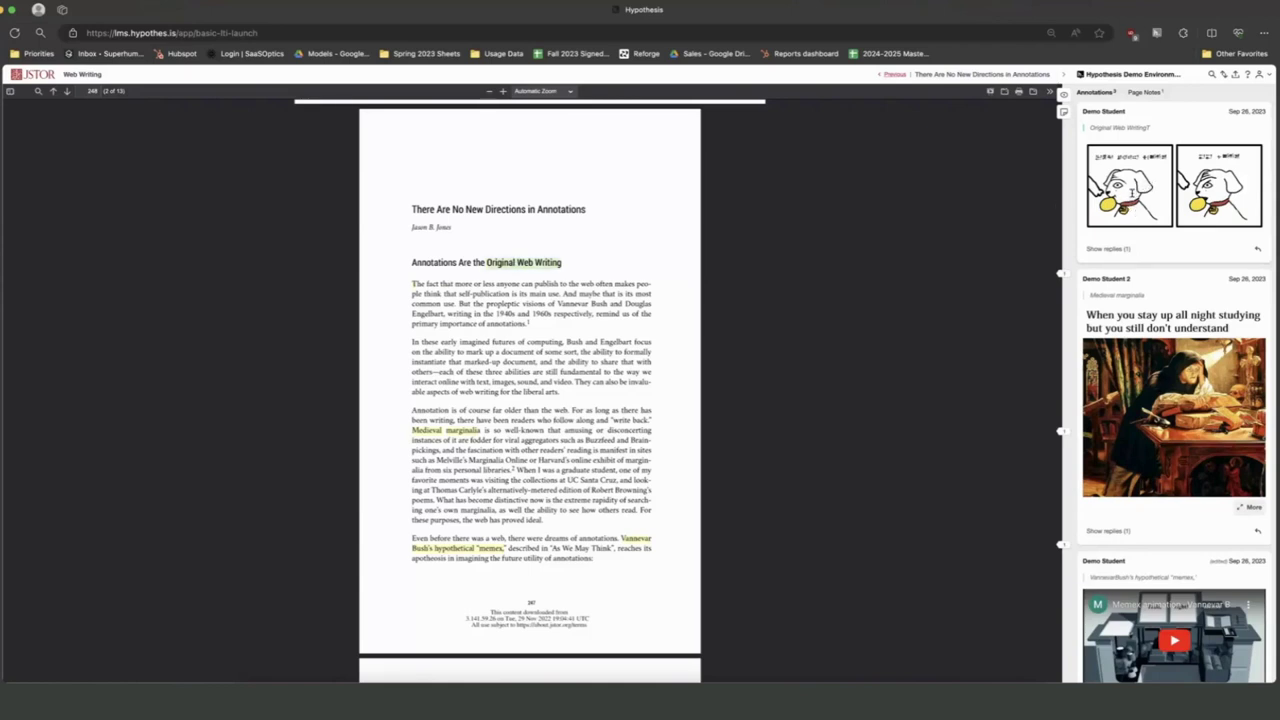
- Reveal the meme reply to the comic annotation and read through it
click(1115, 248)
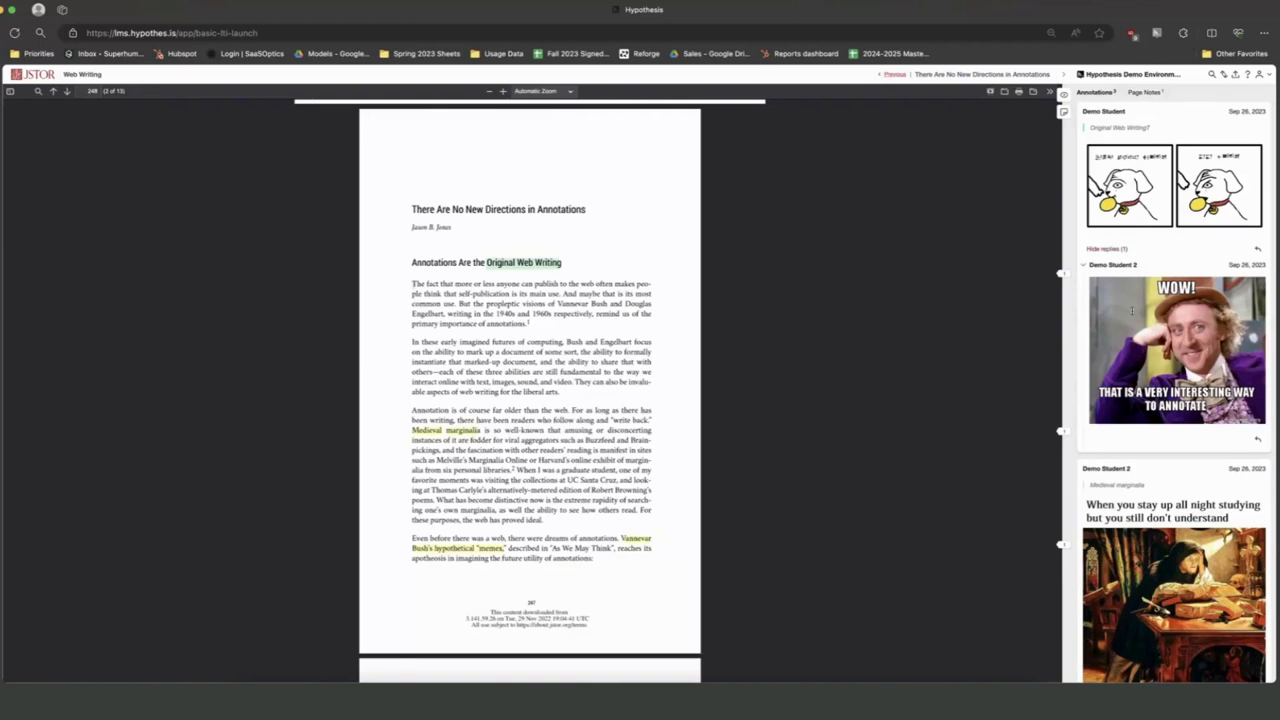
scroll(1137, 330, down, 2)
scroll(1137, 330, down, 1)
scroll(1137, 330, down, 2)
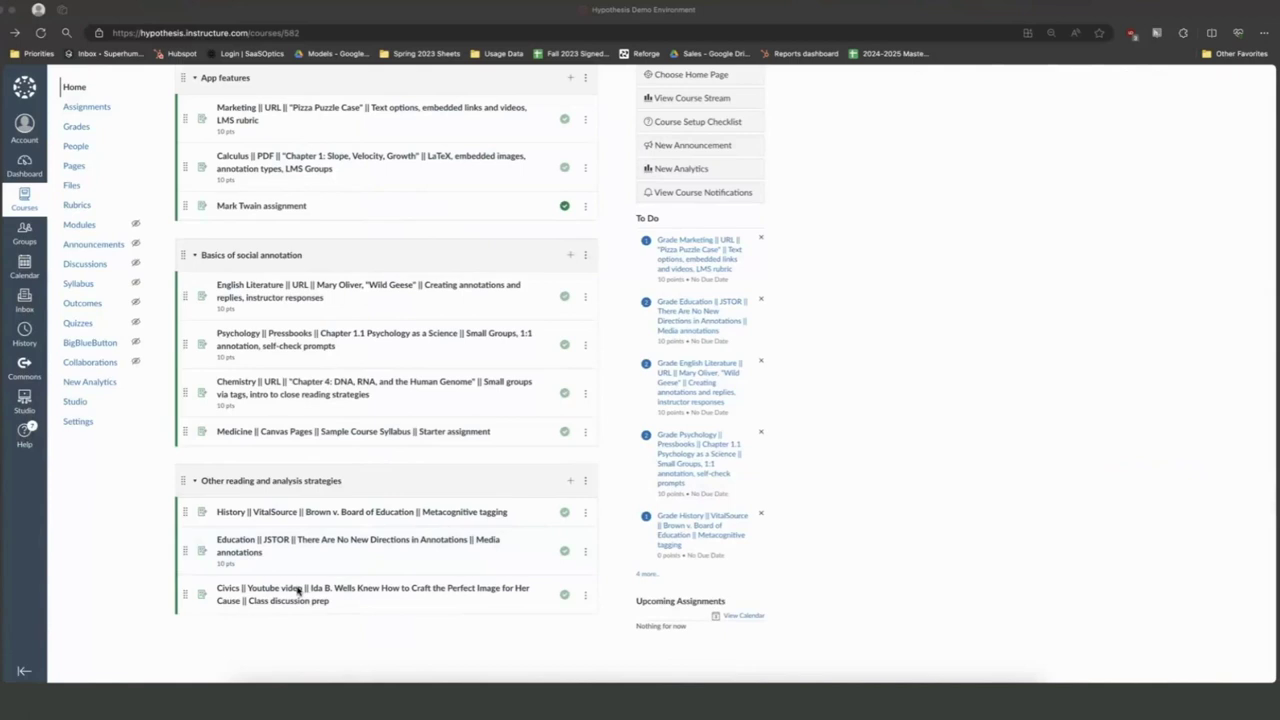
- Open the Civics YouTube video reading on Ida B. Wells from the reading strategies group
click(300, 590)
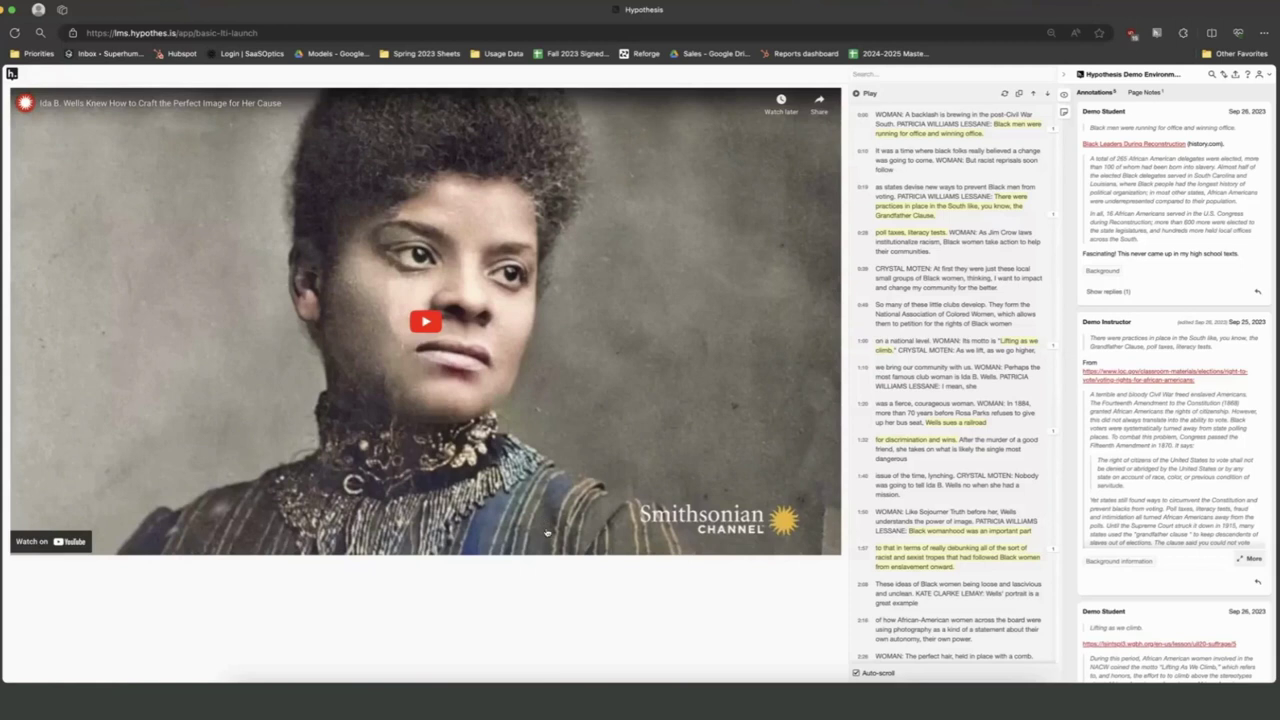
- Play the Ida B. Wells video and view transcript annotations, expanding the reply to a student's note
click(57, 532)
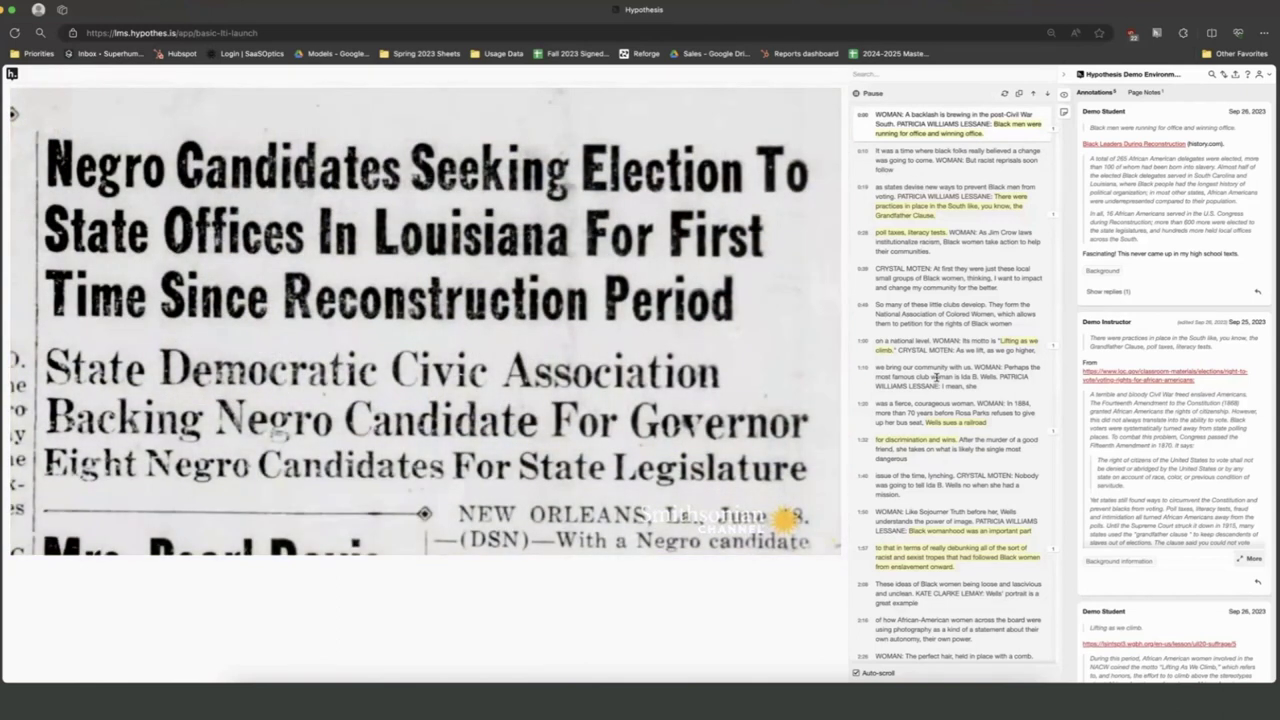
click(933, 236)
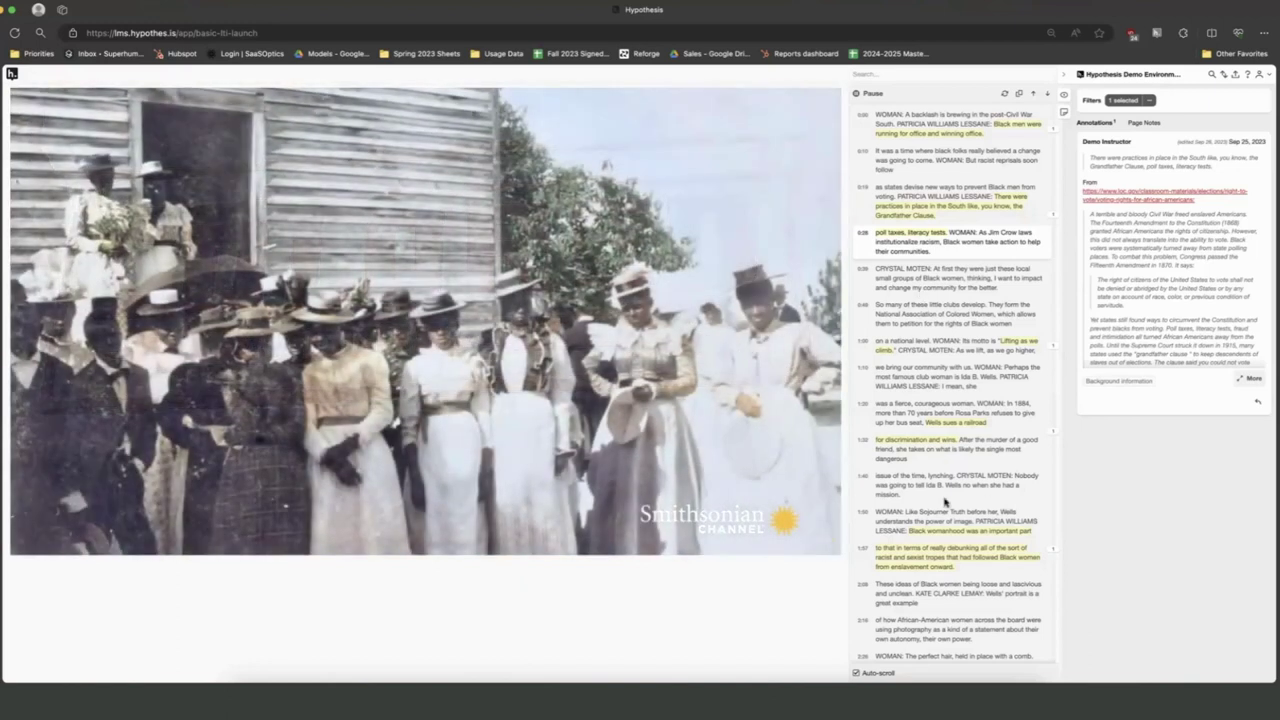
click(944, 531)
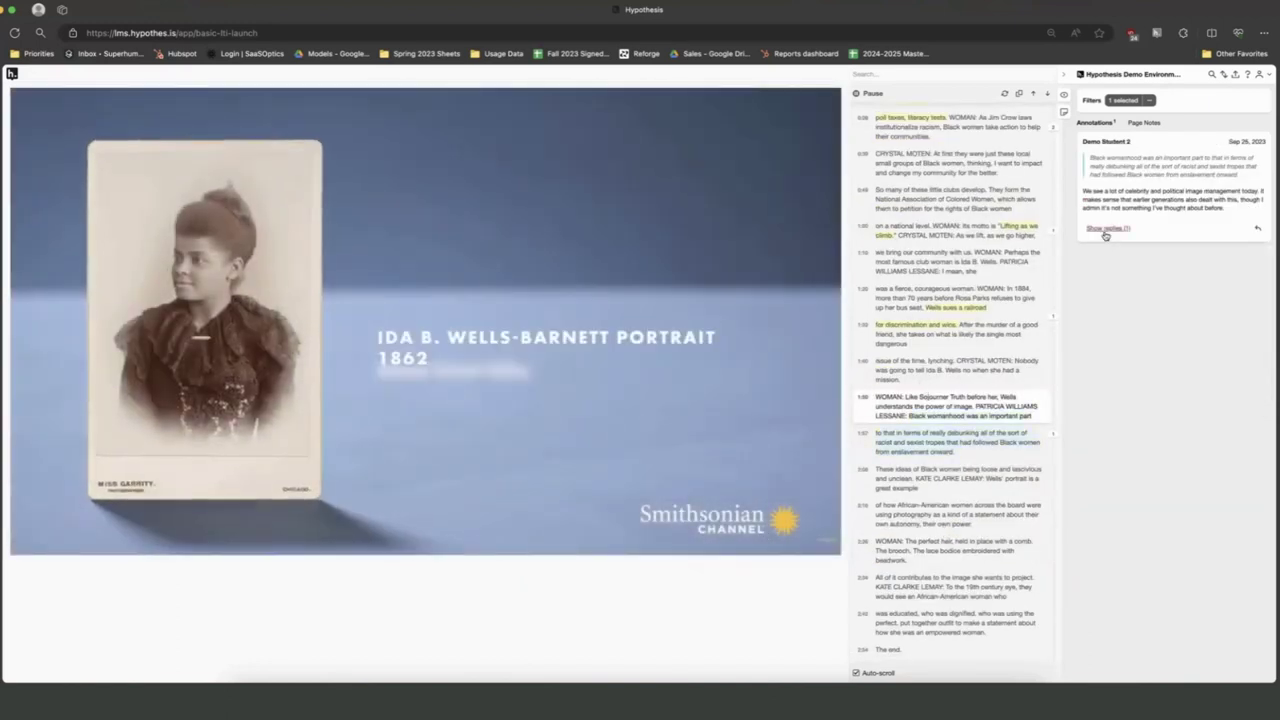
click(1106, 228)
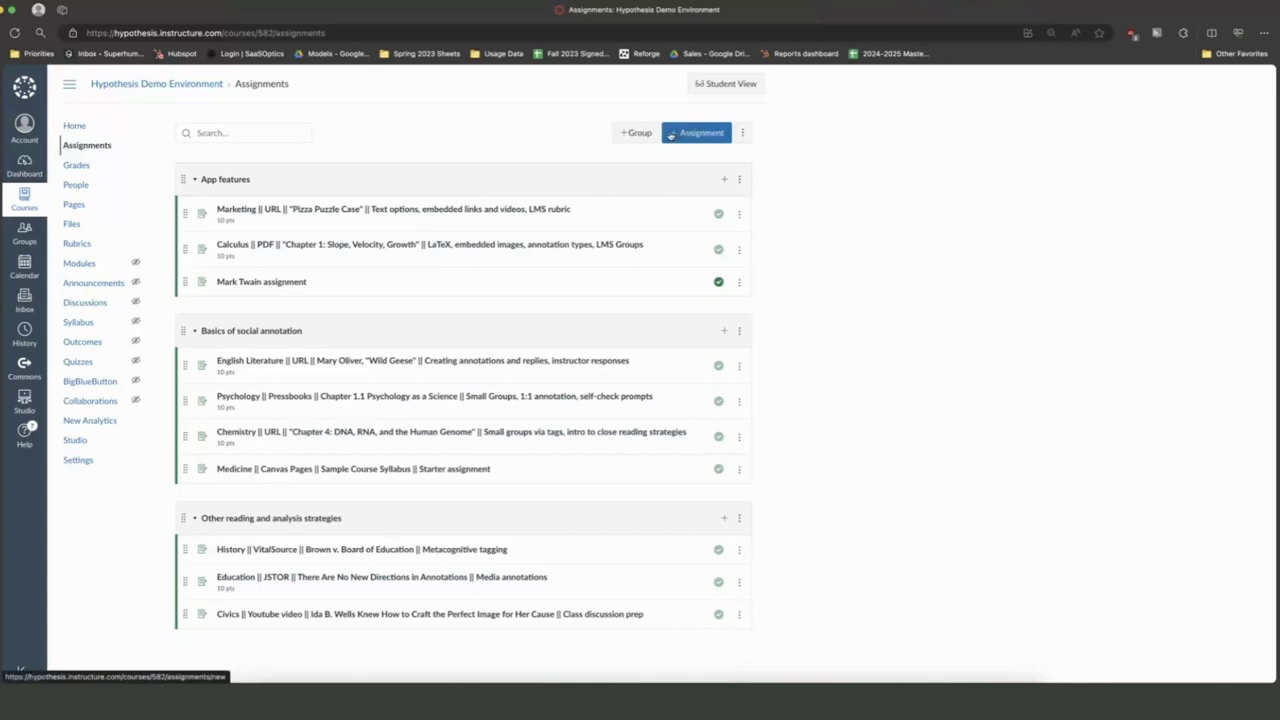
- Create a new assignment named 'Create Assignment Name' with a placeholder assignment description
click(673, 134)
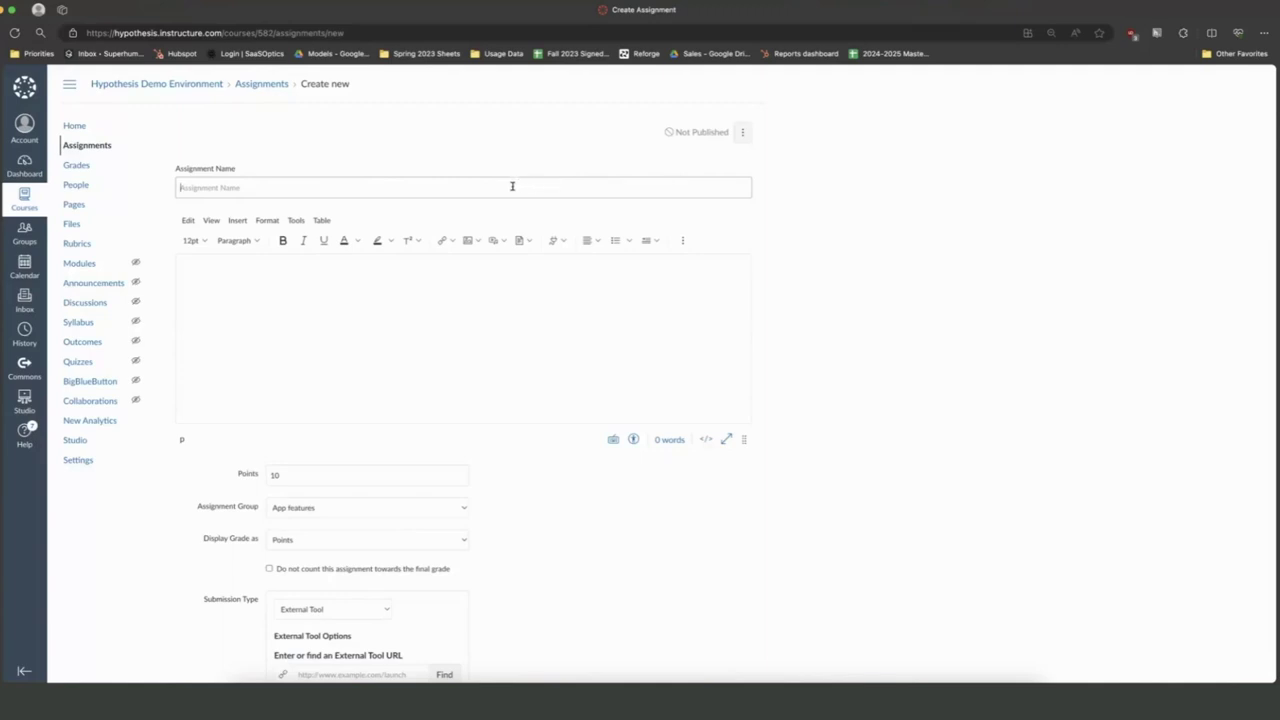
text(Create Assignment Name)
key(Tab)
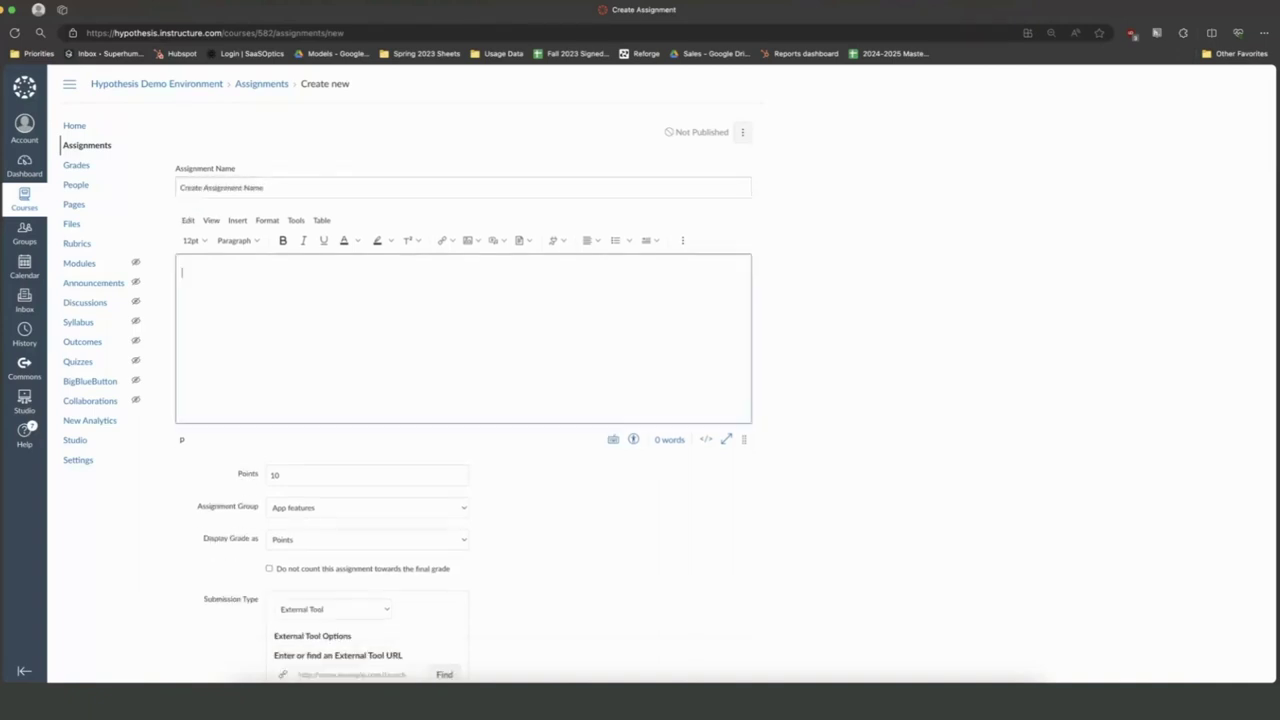
text(Create your assignment description)
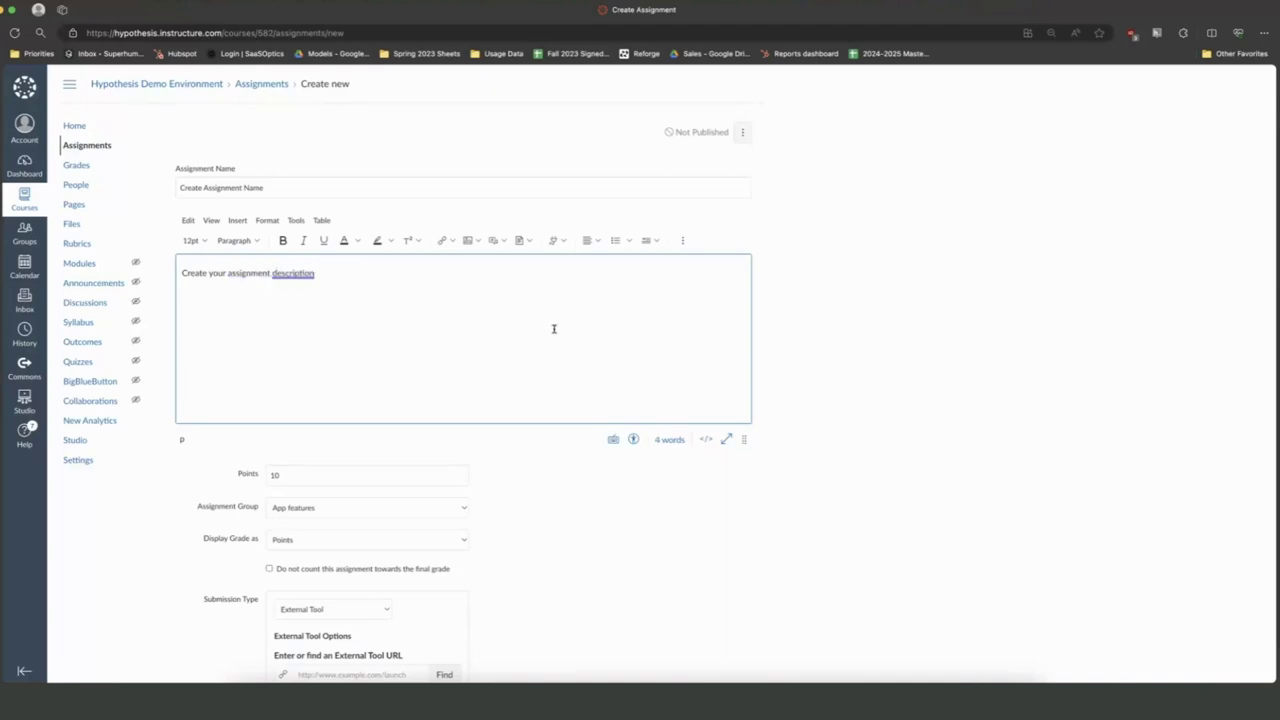
scroll(554, 326, down, 2)
scroll(530, 480, down, 1)
scroll(480, 505, down, 1)
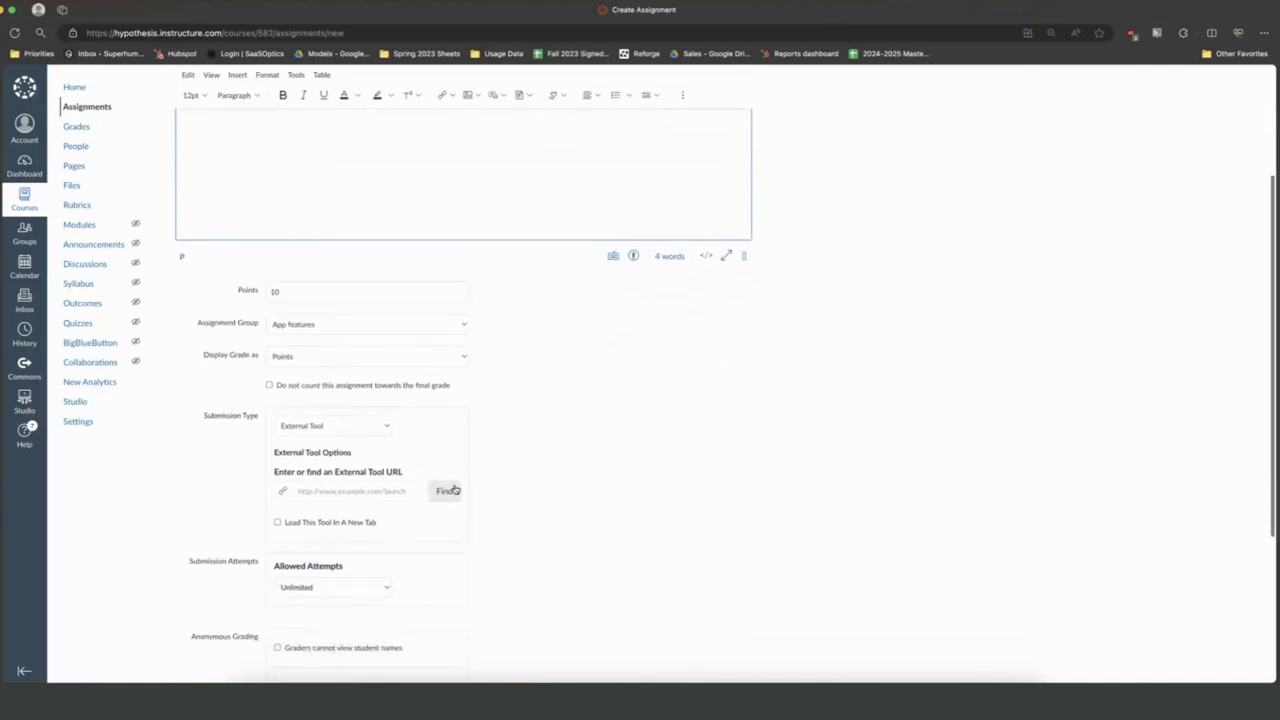
- Attach Hypothesis as the external tool and preview its reading sources, backing out of VitalSource
click(445, 491)
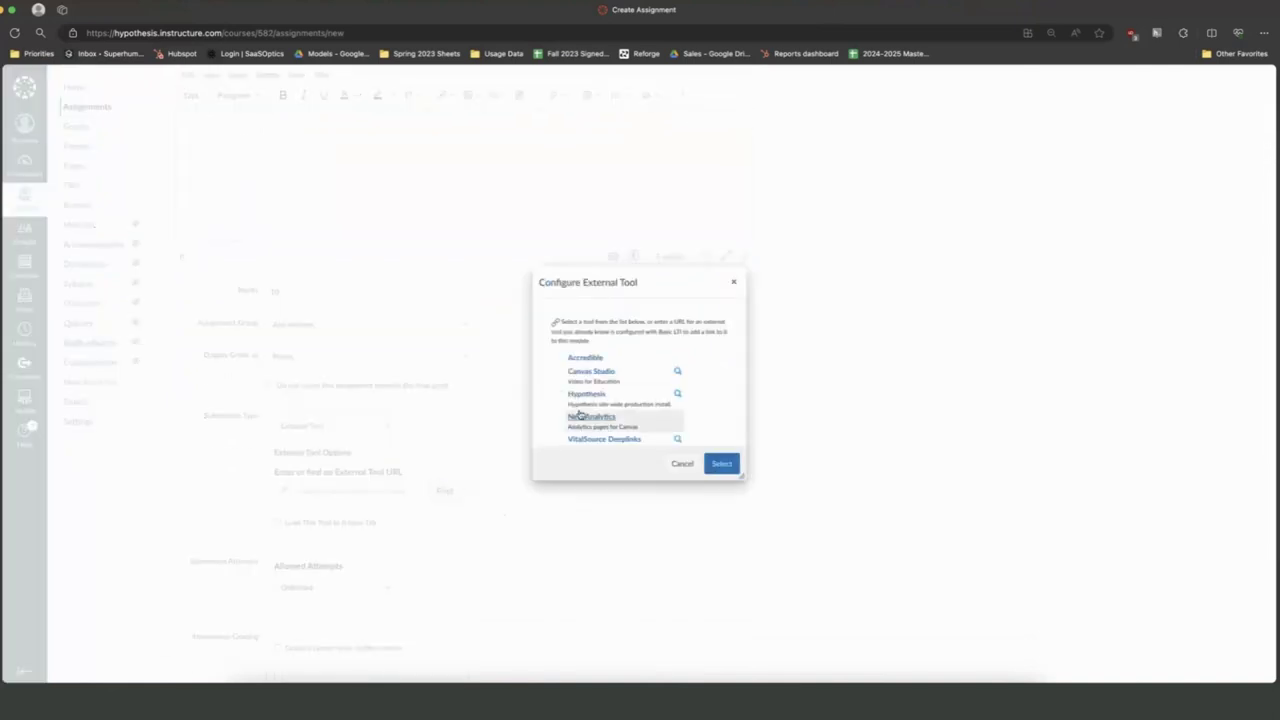
click(585, 395)
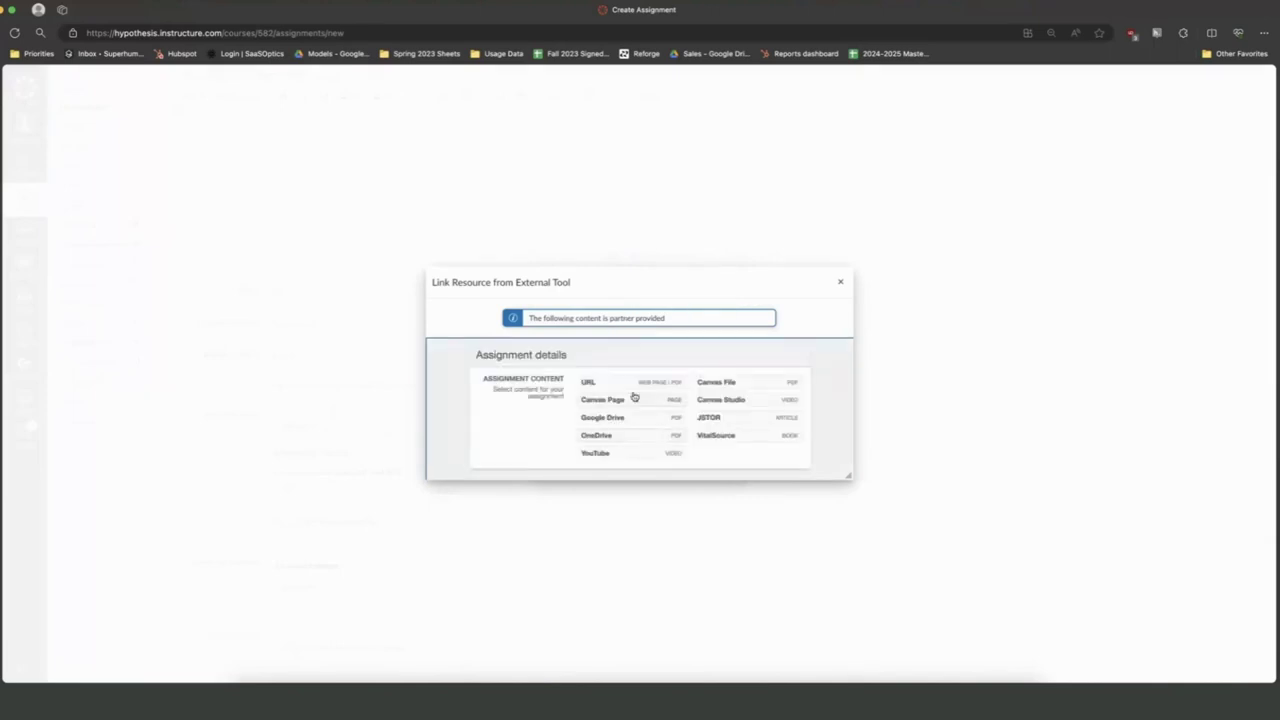
scroll(634, 398, down, 2)
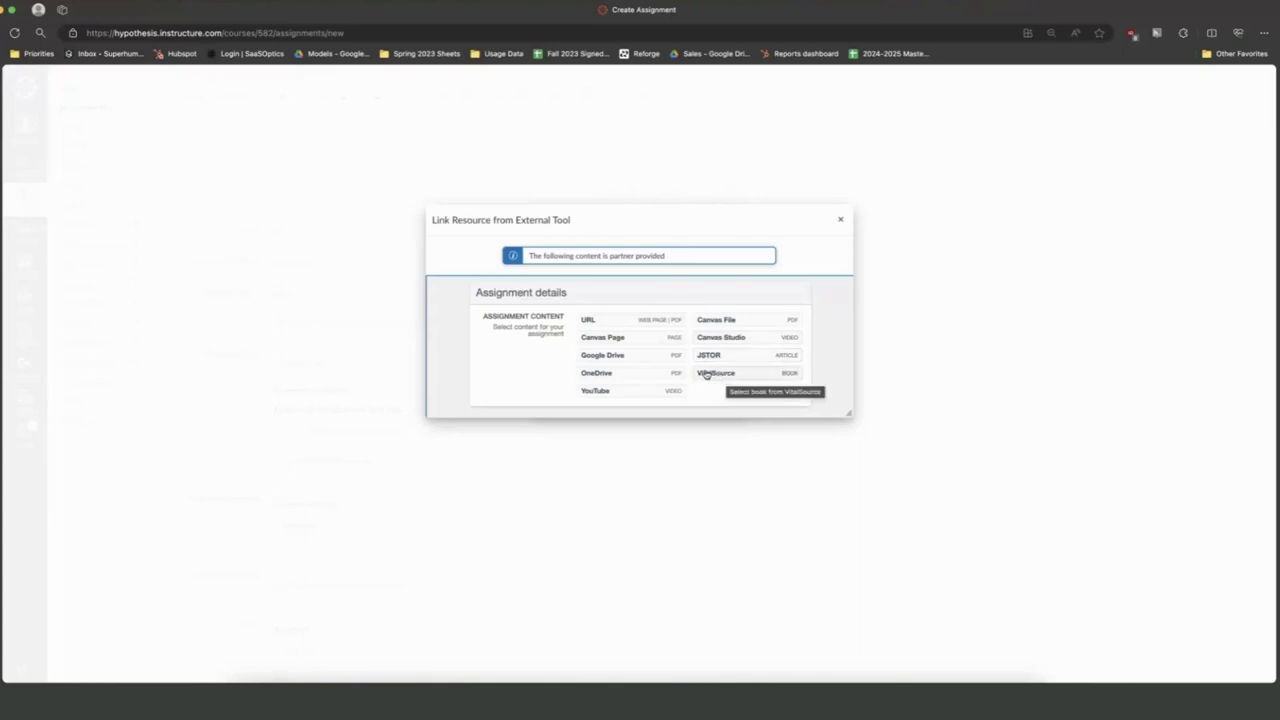
scroll(716, 357, down, 1)
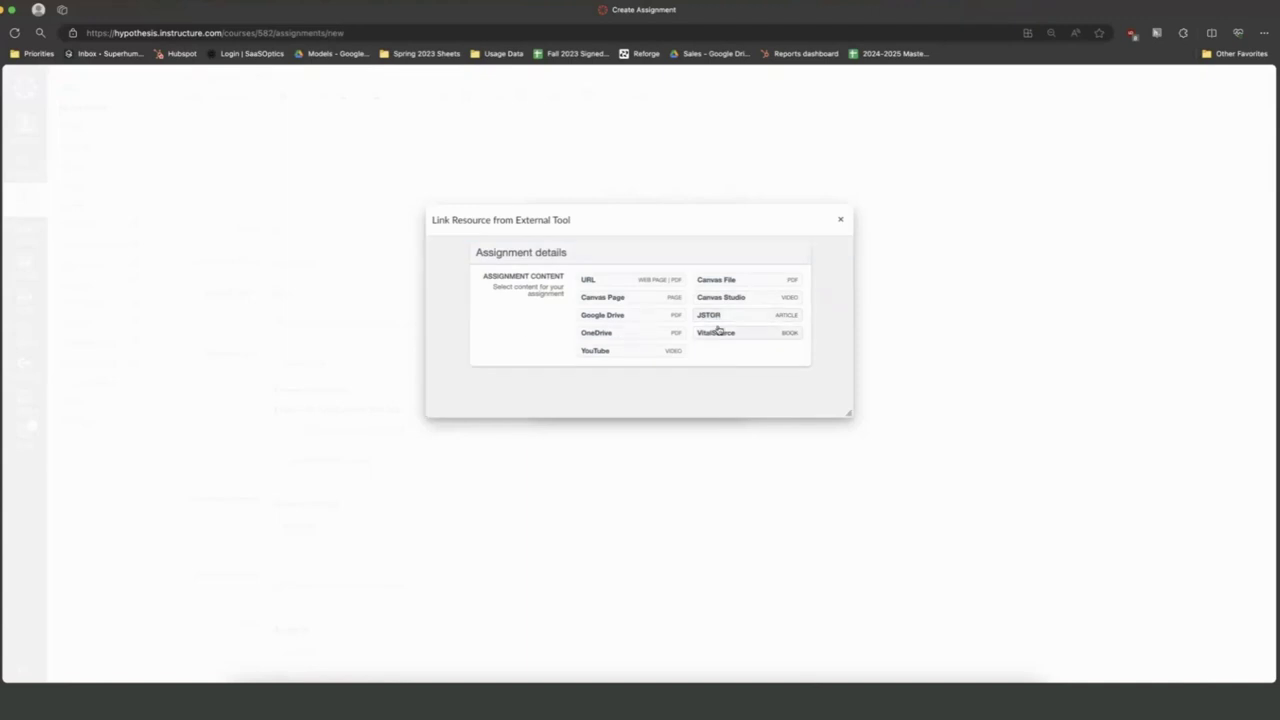
click(734, 333)
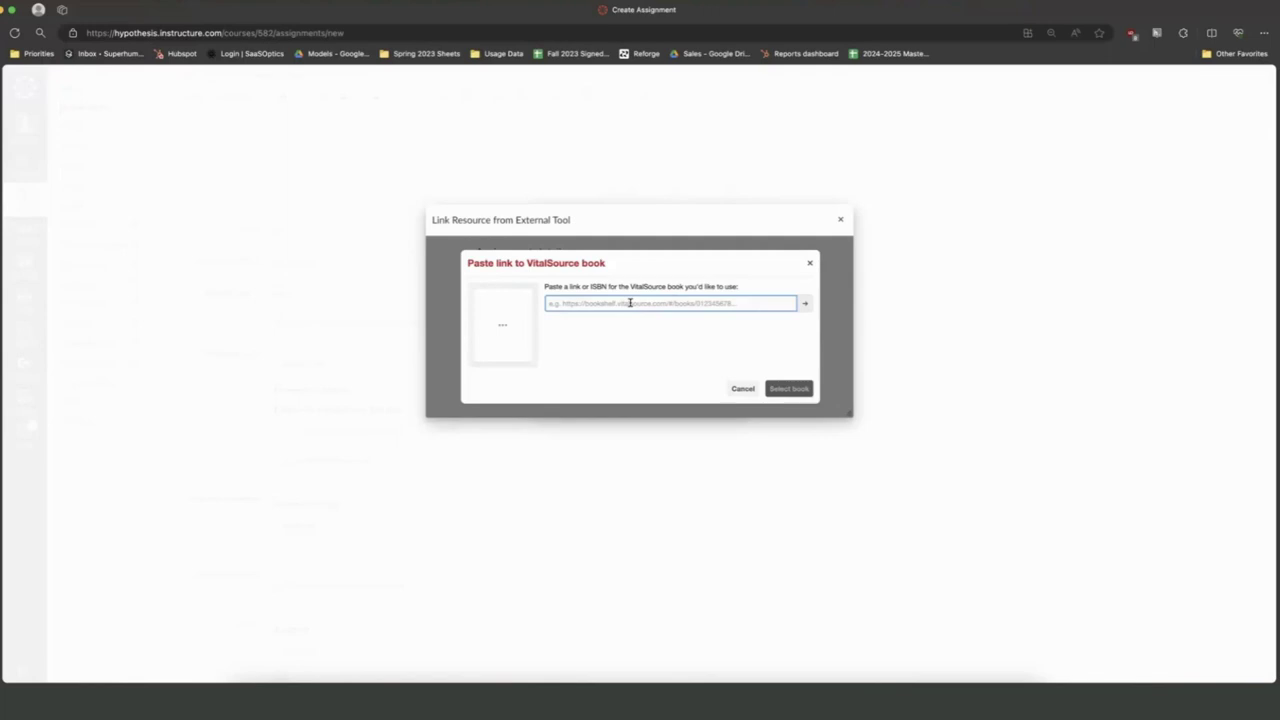
click(741, 389)
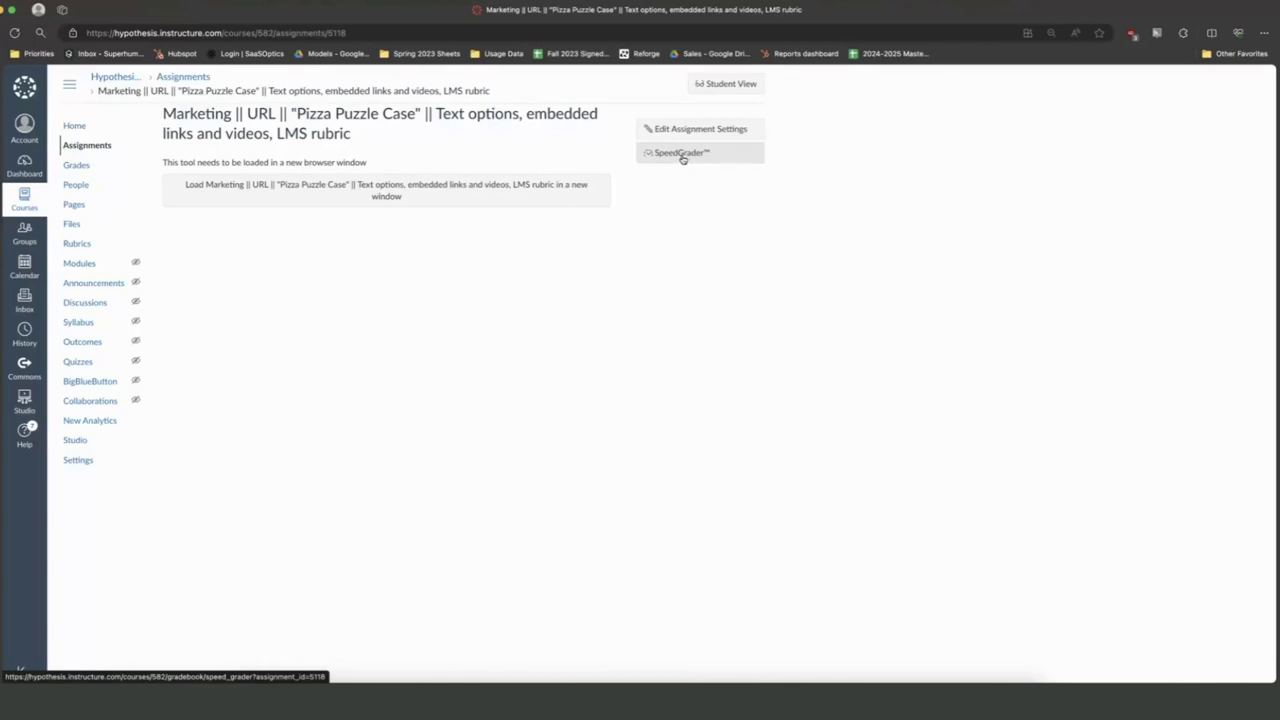
- Open SpeedGrader for the Marketing 'Pizza Puzzle Case' assignment
click(683, 158)
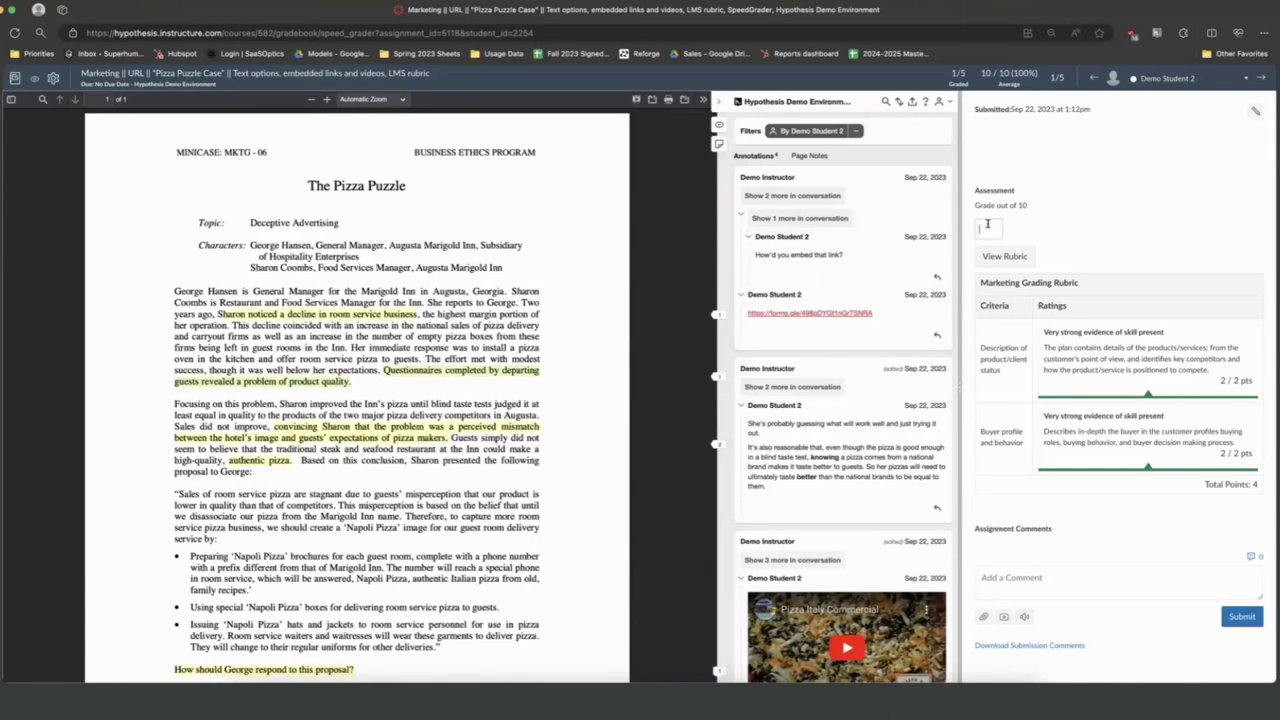
- Grade the student's Pizza Puzzle submission 10 out of 10 and submit it
click(987, 226)
text(10)
click(1050, 577)
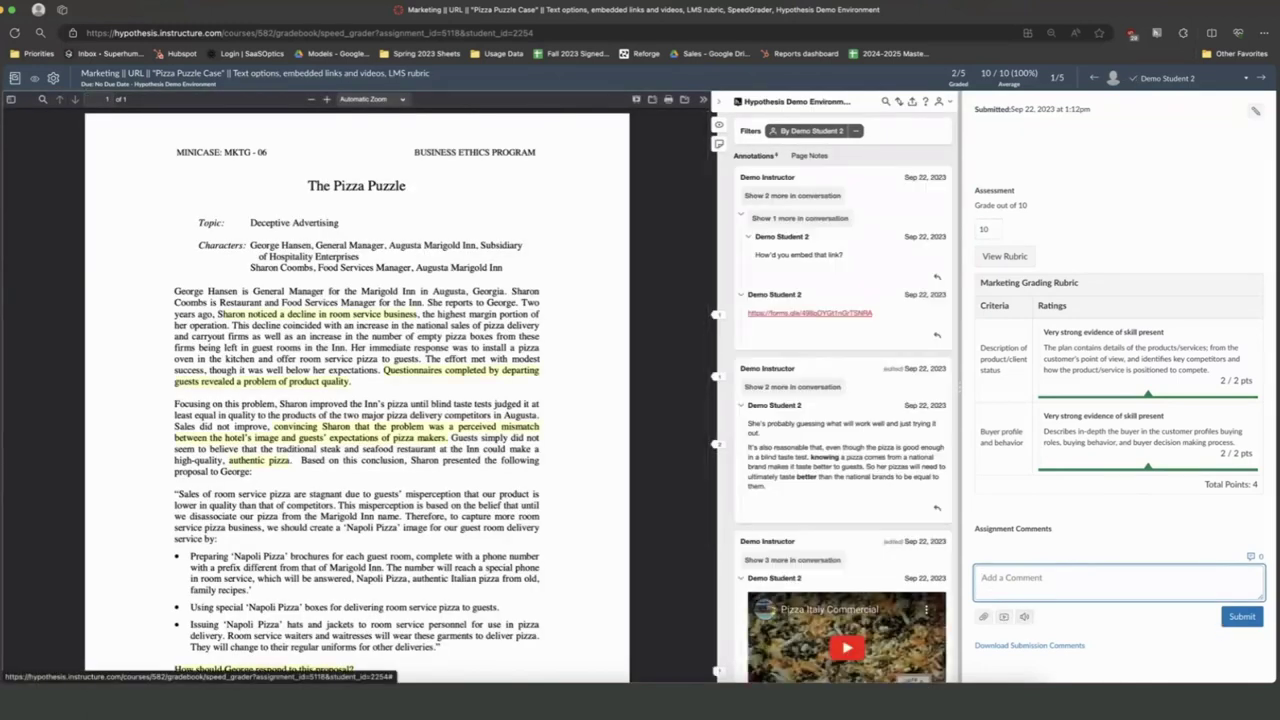
click(1241, 616)
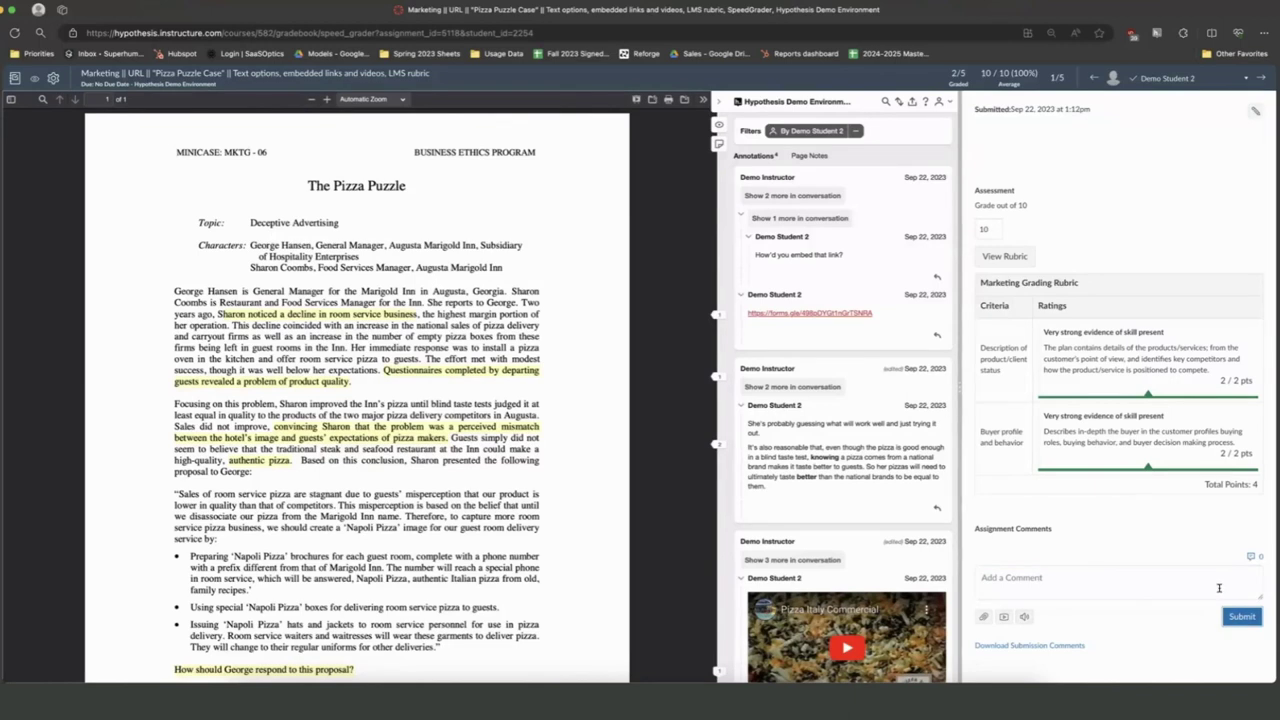